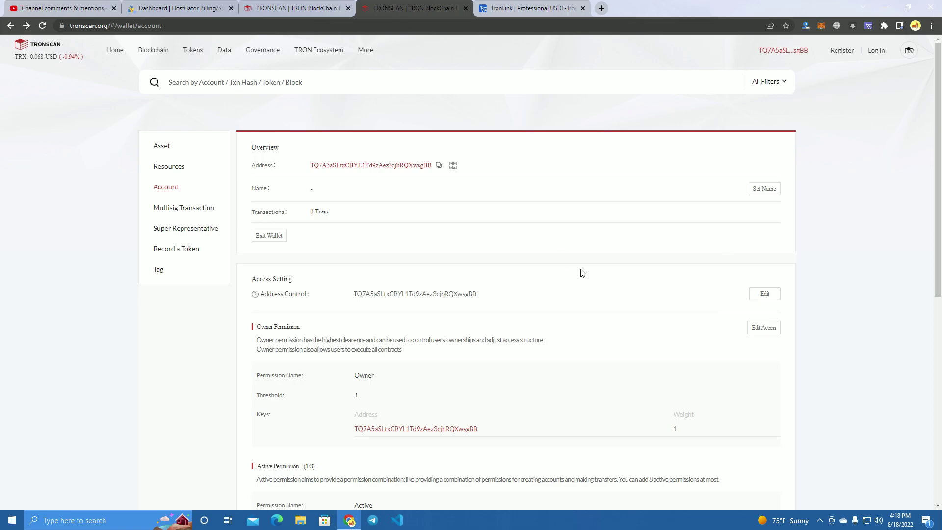
In TronLink, switch to the Hacked wallet, then back to the new owner wallet.
{"action": "scroll", "coordinate": [487, 281], "scroll_direction": "down", "scroll_amount": 5}
{"action": "scroll", "coordinate": [487, 281], "scroll_direction": "up", "scroll_amount": 5}
{"action": "left_click", "coordinate": [171, 26]}
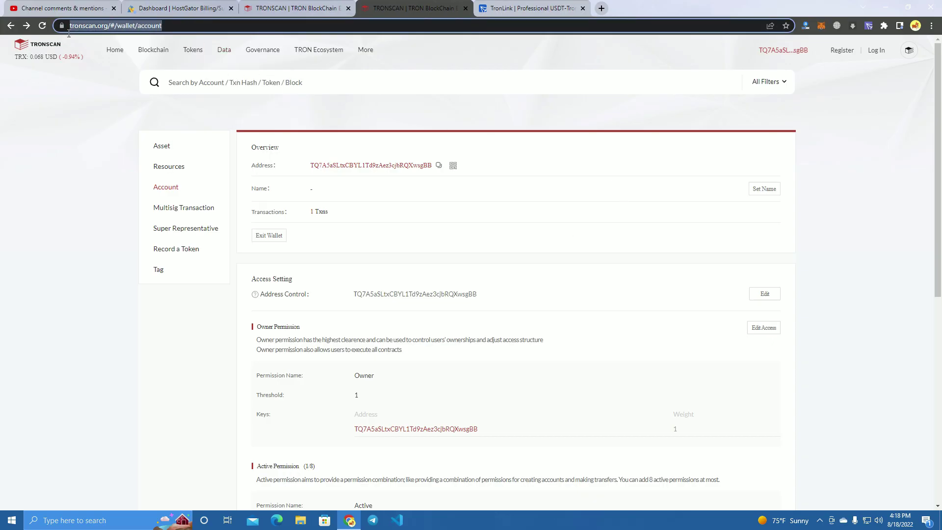
{"action": "left_click", "coordinate": [105, 160]}
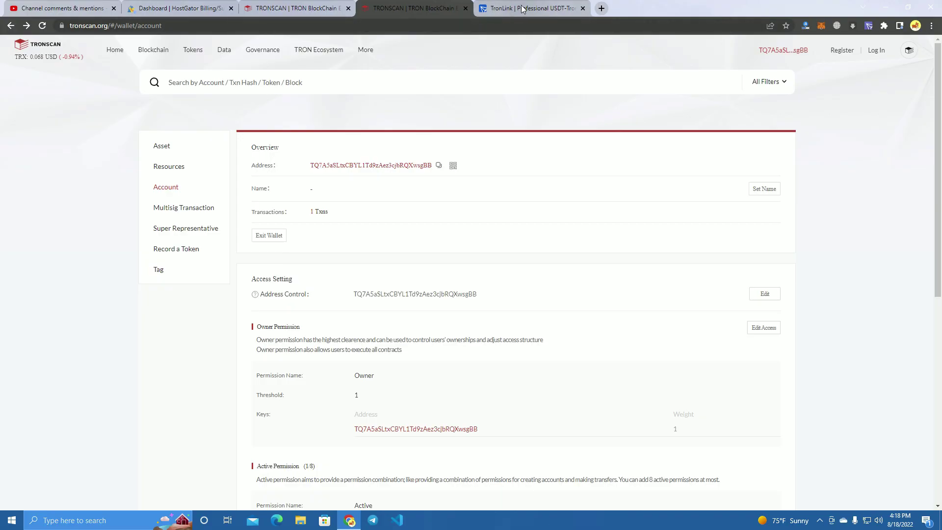
{"action": "left_click", "coordinate": [869, 26]}
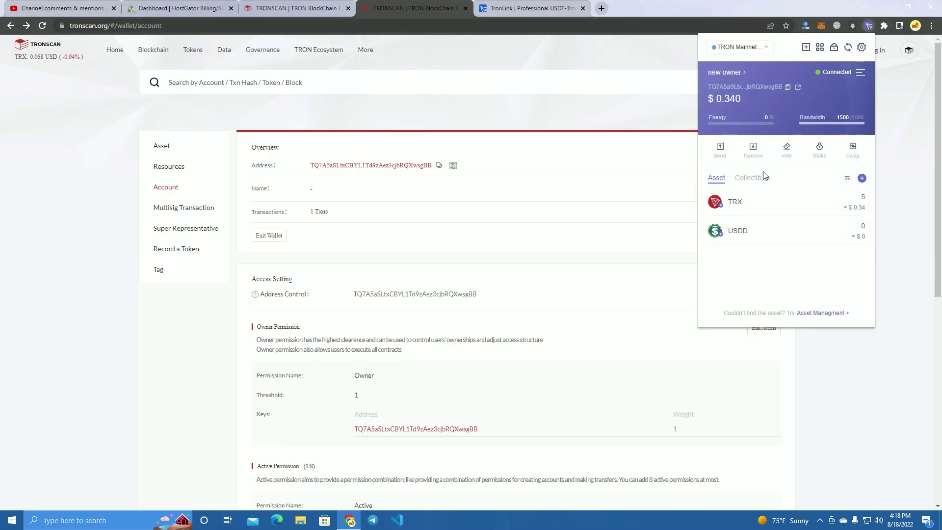
{"action": "left_click", "coordinate": [739, 75]}
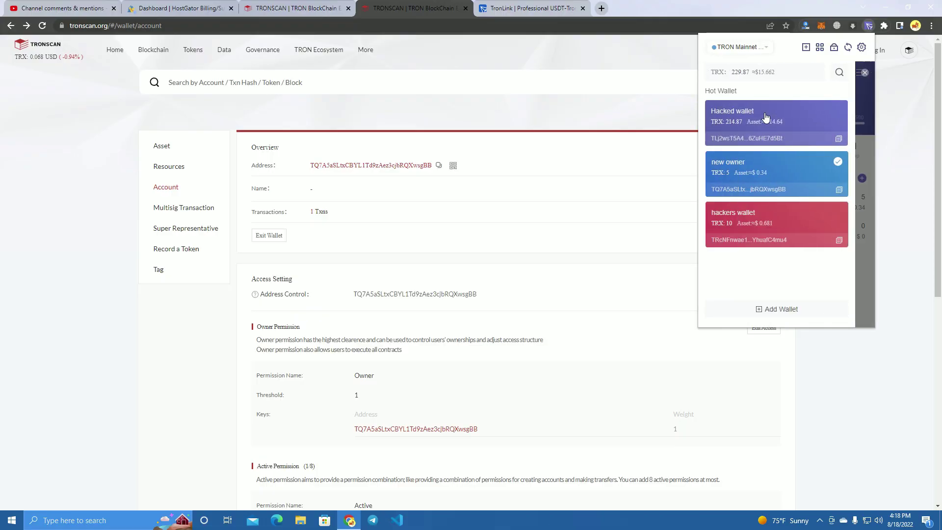
{"action": "left_click", "coordinate": [794, 121]}
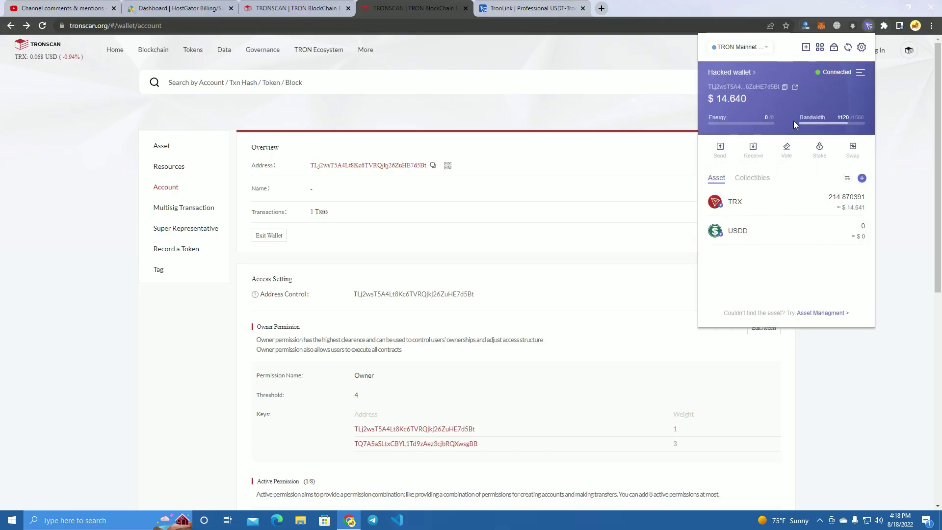
{"action": "left_click", "coordinate": [735, 73]}
{"action": "left_click", "coordinate": [765, 176]}
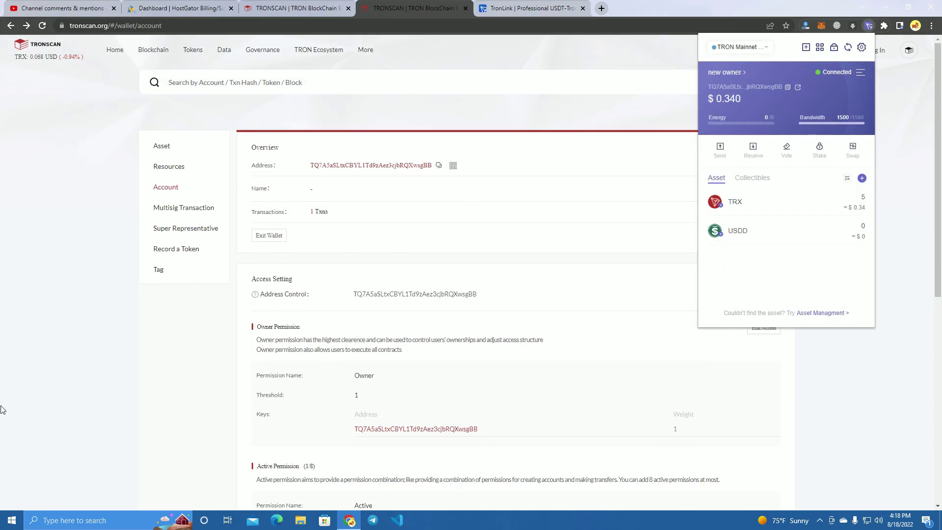
{"action": "left_click", "coordinate": [70, 374]}
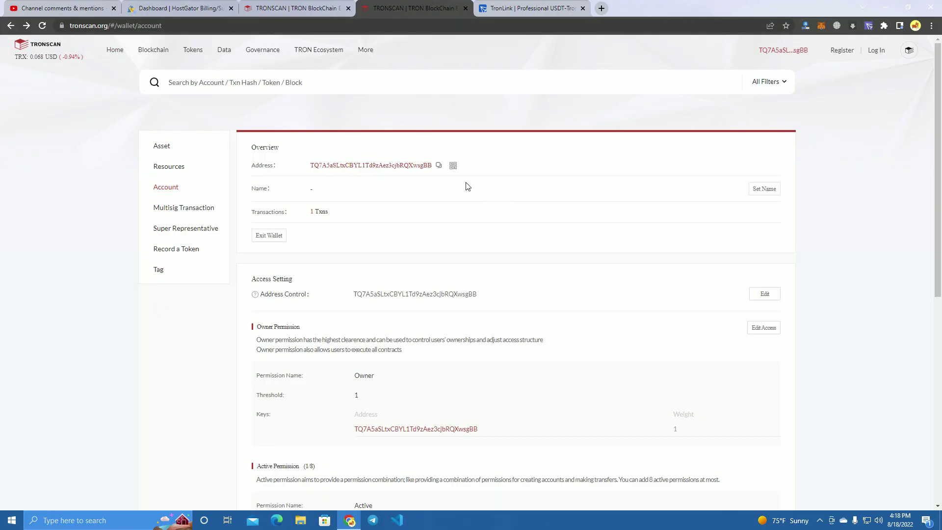
Start editing the Owner Permission and add a second key row below the weight-1 key.
{"action": "scroll", "coordinate": [405, 221], "scroll_direction": "down", "scroll_amount": 3}
{"action": "scroll", "coordinate": [429, 244], "scroll_direction": "up", "scroll_amount": 3}
{"action": "scroll", "coordinate": [390, 264], "scroll_direction": "down", "scroll_amount": 2}
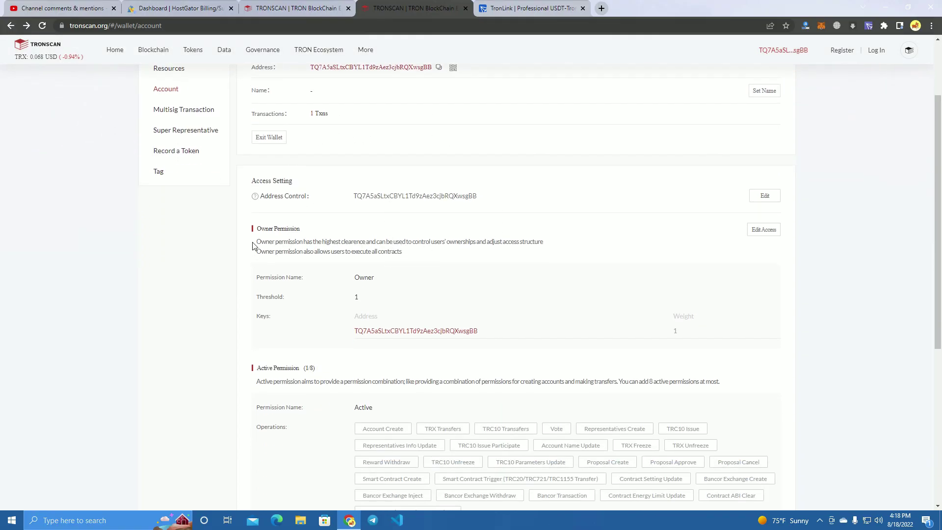
{"action": "left_click_drag", "start_coordinate": [253, 230], "coordinate": [279, 230]}
{"action": "left_click", "coordinate": [318, 231]}
{"action": "left_click", "coordinate": [763, 230]}
{"action": "scroll", "coordinate": [458, 278], "scroll_direction": "down", "scroll_amount": 2}
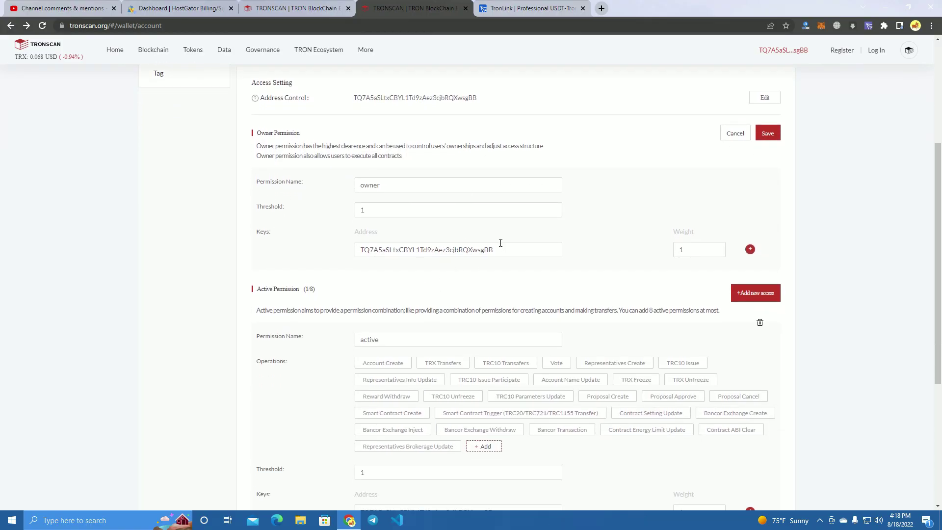
{"action": "left_click", "coordinate": [750, 249]}
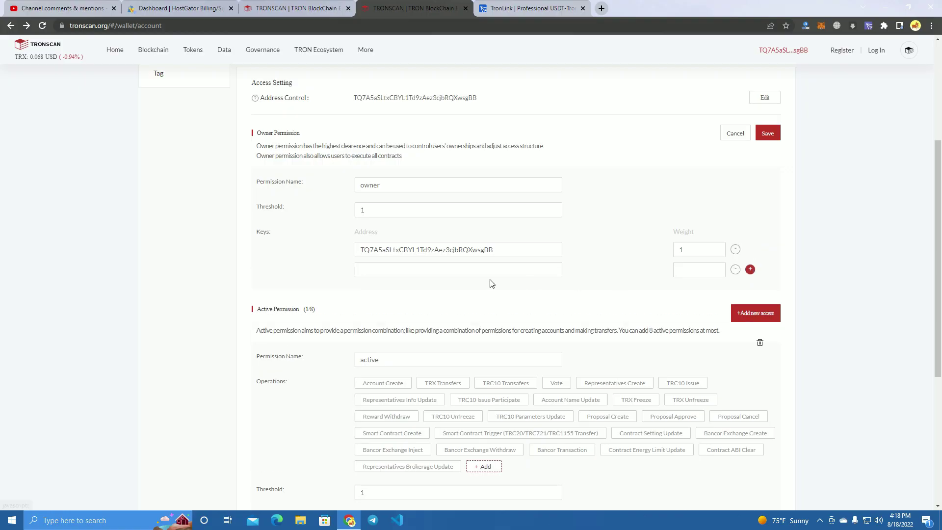
Select the existing owner key address, then put the cursor in the new key's empty Address field.
{"action": "left_click", "coordinate": [434, 268]}
{"action": "key", "text": "shift+Left"}
{"action": "key", "text": "shift+Left"}
{"action": "key", "text": "shift+Left"}
{"action": "key", "text": "shift+Left"}
{"action": "key", "text": "shift+Left"}
{"action": "key", "text": "shift+Left"}
{"action": "key", "text": "shift+Left"}
{"action": "key", "text": "shift+Left"}
{"action": "key", "text": "shift+Left"}
{"action": "key", "text": "shift+Left"}
{"action": "key", "text": "shift+Left"}
{"action": "key", "text": "shift+Left"}
{"action": "key", "text": "shift+Left"}
{"action": "key", "text": "shift+Left"}
{"action": "key", "text": "shift+Left"}
{"action": "key", "text": "shift+Left"}
{"action": "key", "text": "shift+Left"}
{"action": "key", "text": "shift+Left"}
{"action": "key", "text": "shift+Left"}
{"action": "key", "text": "shift+Left"}
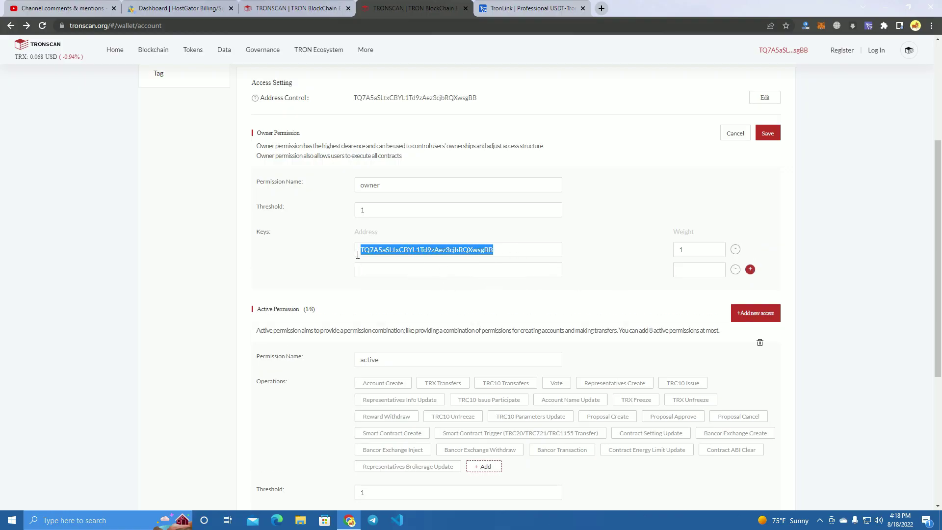
{"action": "left_click", "coordinate": [534, 250]}
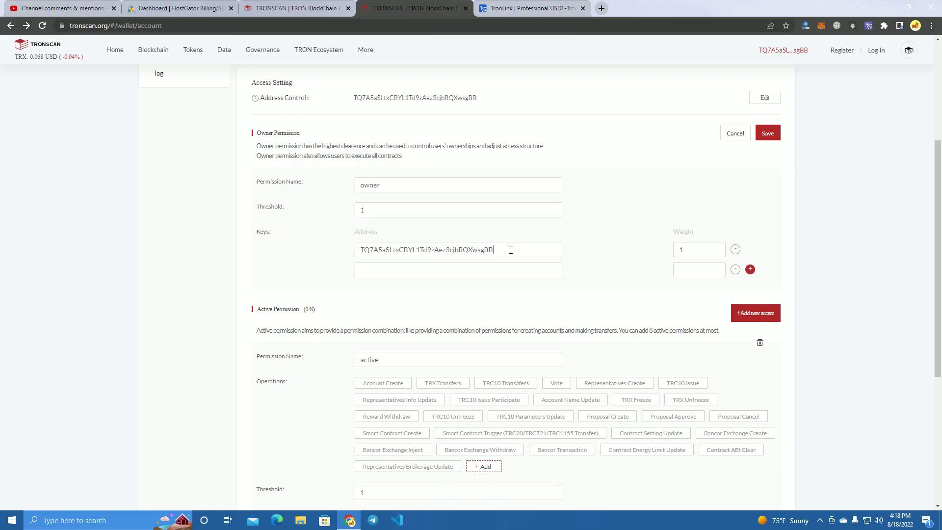
{"action": "left_click_drag", "start_coordinate": [501, 249], "coordinate": [387, 247]}
{"action": "double_click", "coordinate": [387, 248]}
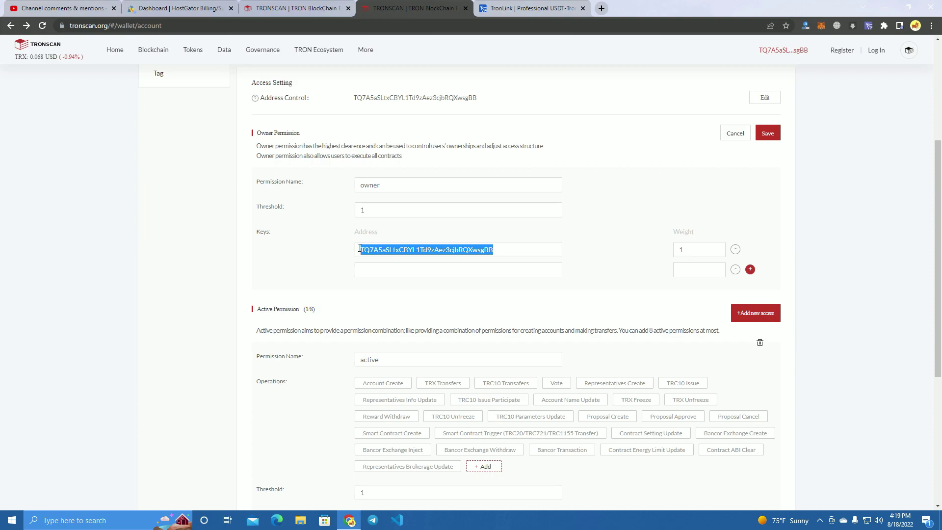
{"action": "left_click", "coordinate": [502, 250]}
{"action": "left_click_drag", "start_coordinate": [502, 250], "coordinate": [362, 252]}
{"action": "left_click", "coordinate": [420, 276]}
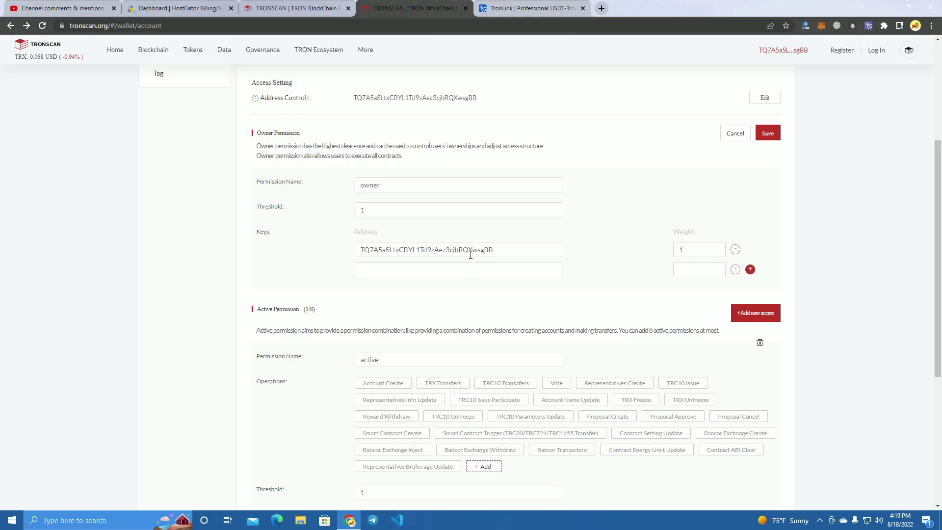
{"action": "scroll", "coordinate": [826, 84], "scroll_direction": "up", "scroll_amount": 4}
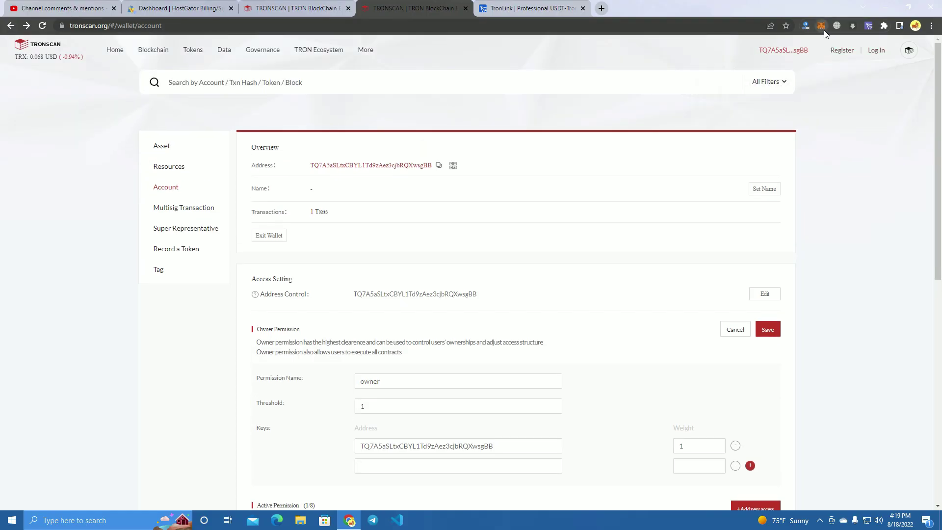
Select the Hacked wallet in TronLink, reload Tronscan, and reopen TronLink to check that wallet.
{"action": "left_click", "coordinate": [821, 27]}
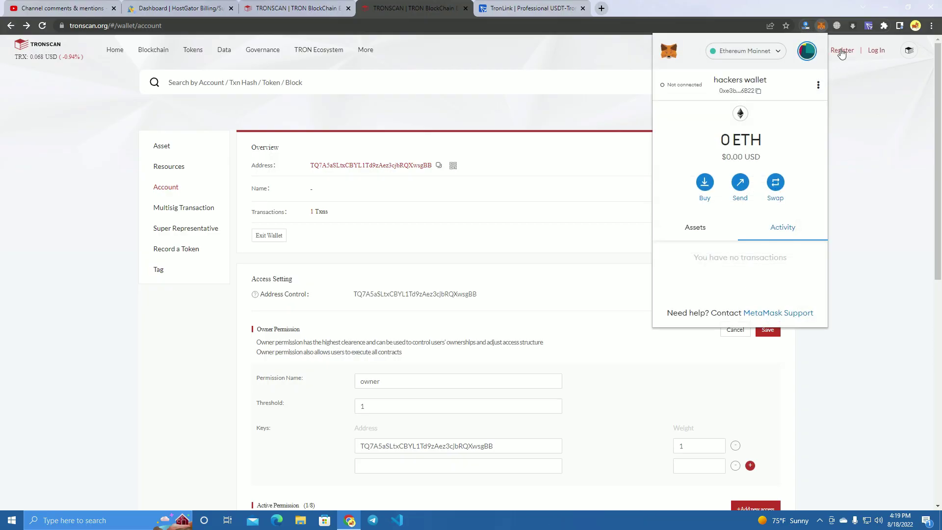
{"action": "left_click", "coordinate": [870, 28]}
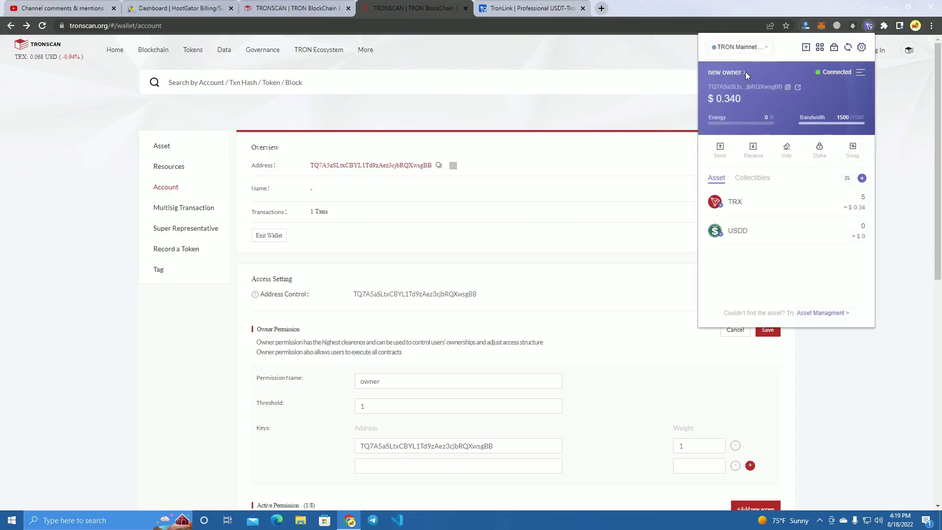
{"action": "left_click", "coordinate": [727, 73]}
{"action": "left_click", "coordinate": [757, 118]}
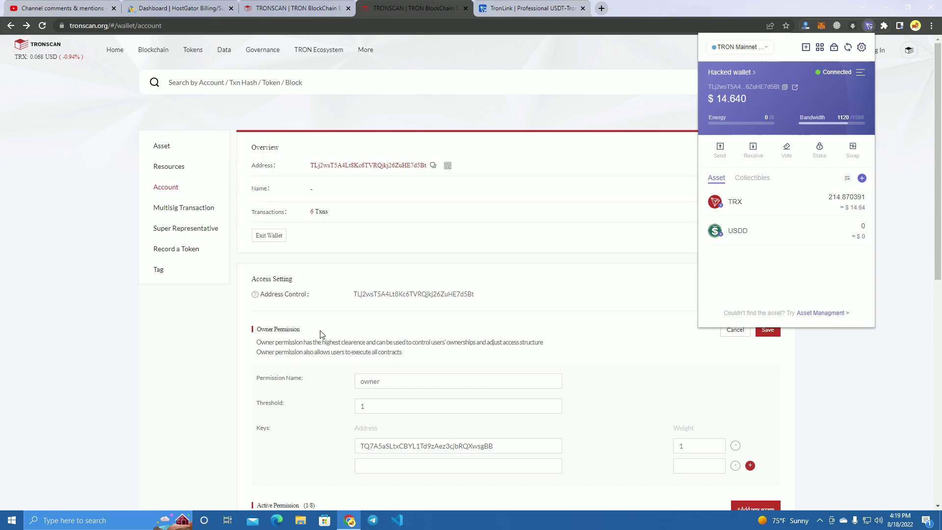
{"action": "left_click", "coordinate": [586, 185]}
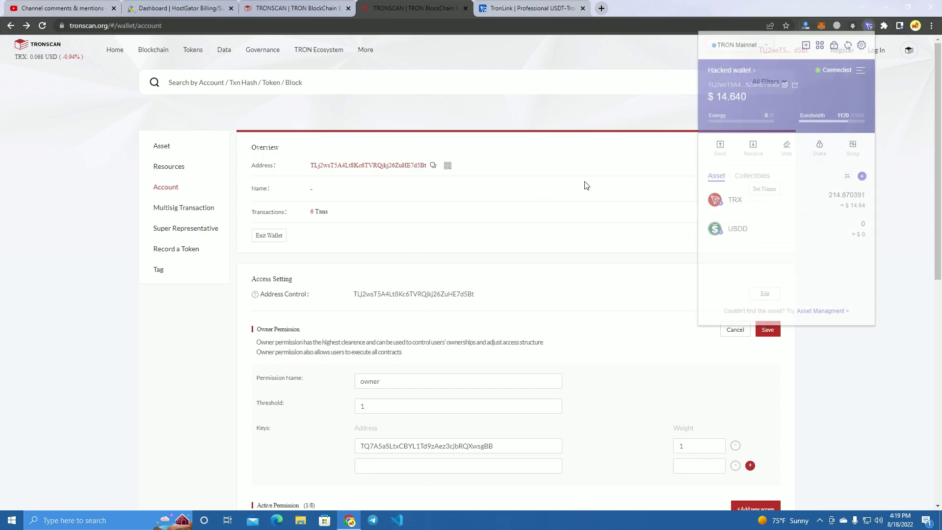
{"action": "left_click", "coordinate": [42, 25]}
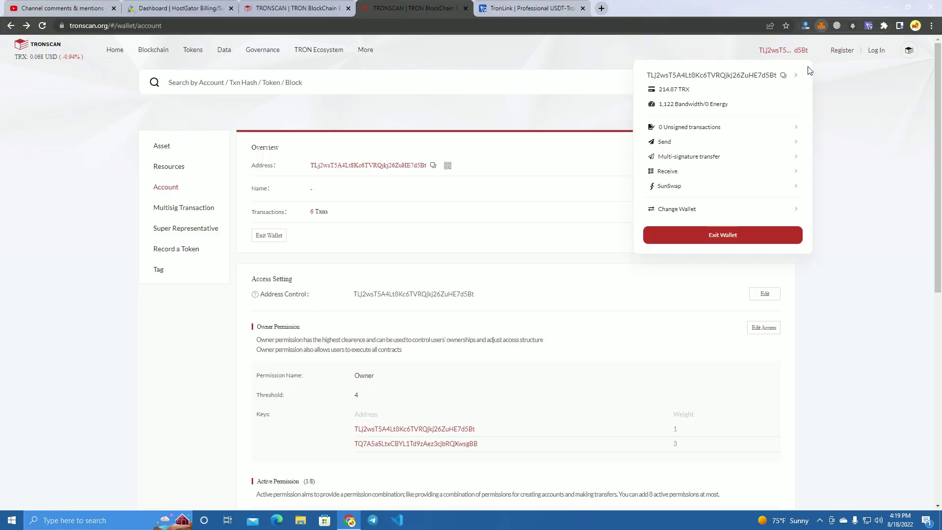
{"action": "left_click", "coordinate": [821, 26]}
{"action": "left_click", "coordinate": [821, 26]}
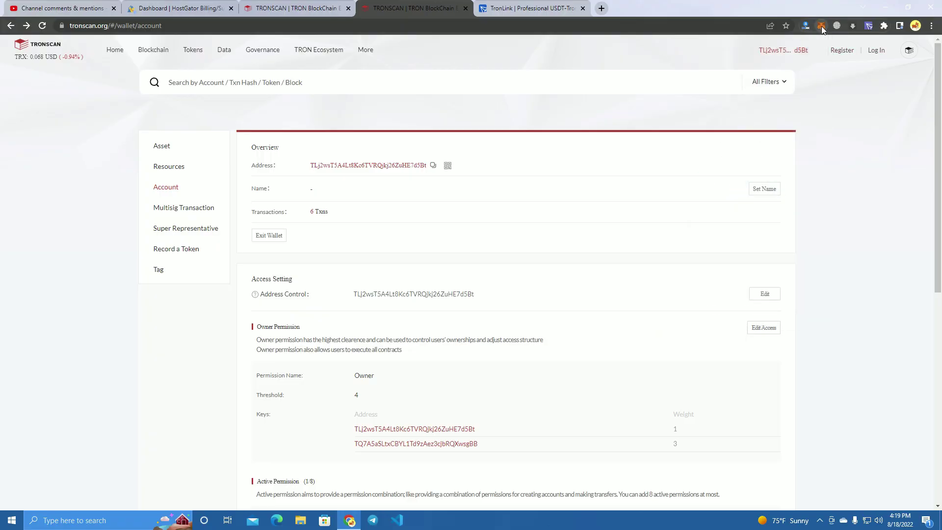
{"action": "left_click", "coordinate": [868, 25]}
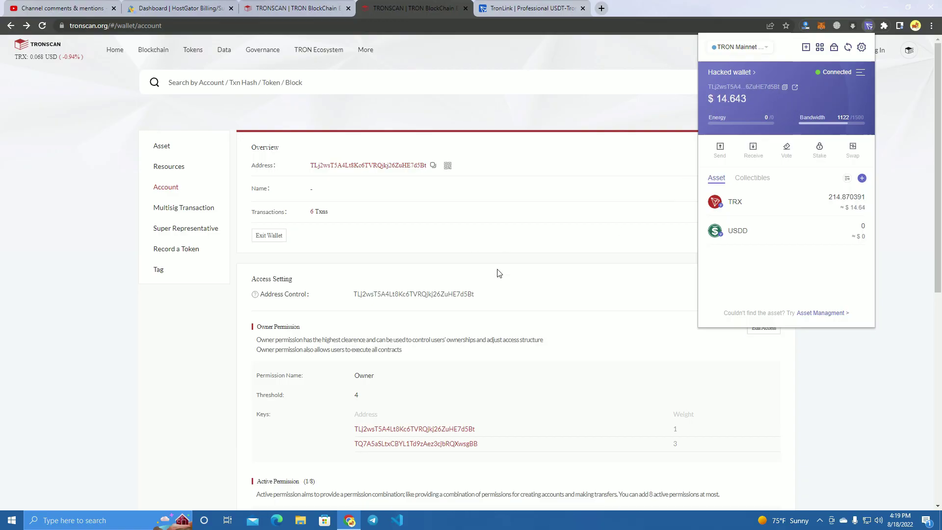
{"action": "left_click", "coordinate": [427, 236]}
{"action": "scroll", "coordinate": [442, 206], "scroll_direction": "down", "scroll_amount": 2}
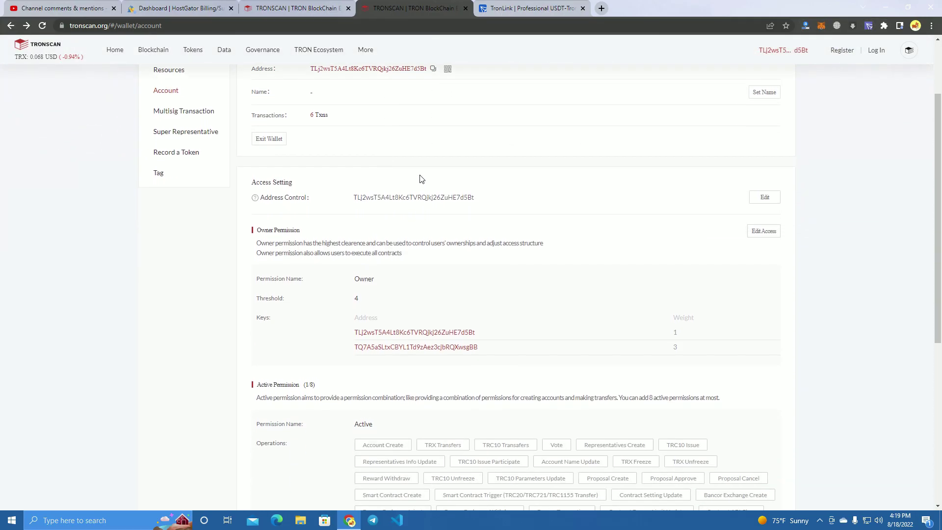
{"action": "scroll", "coordinate": [421, 179], "scroll_direction": "up", "scroll_amount": 2}
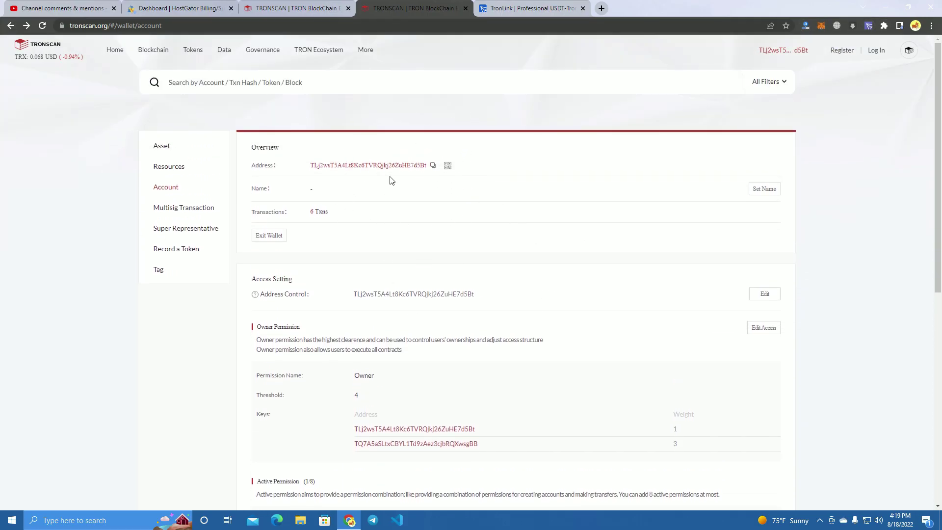
{"action": "scroll", "coordinate": [440, 194], "scroll_direction": "down", "scroll_amount": 4}
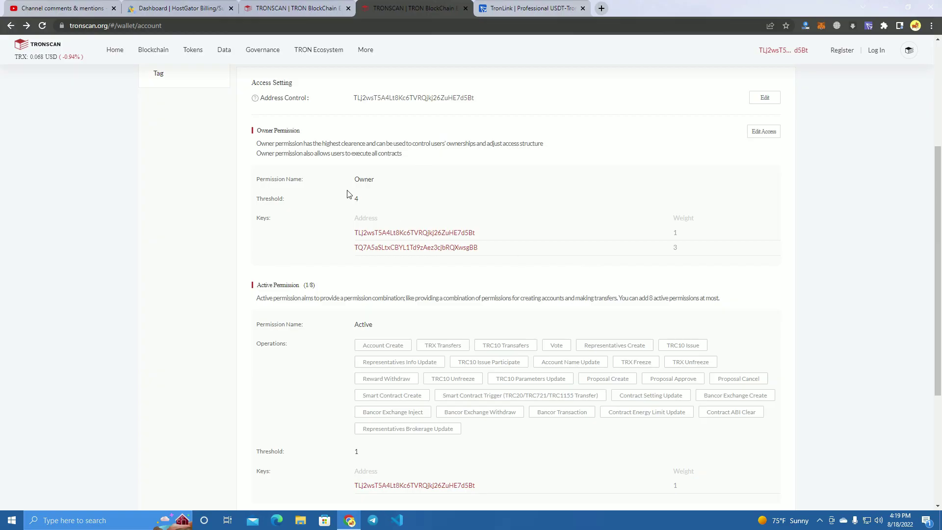
{"action": "left_click_drag", "start_coordinate": [486, 247], "coordinate": [355, 247]}
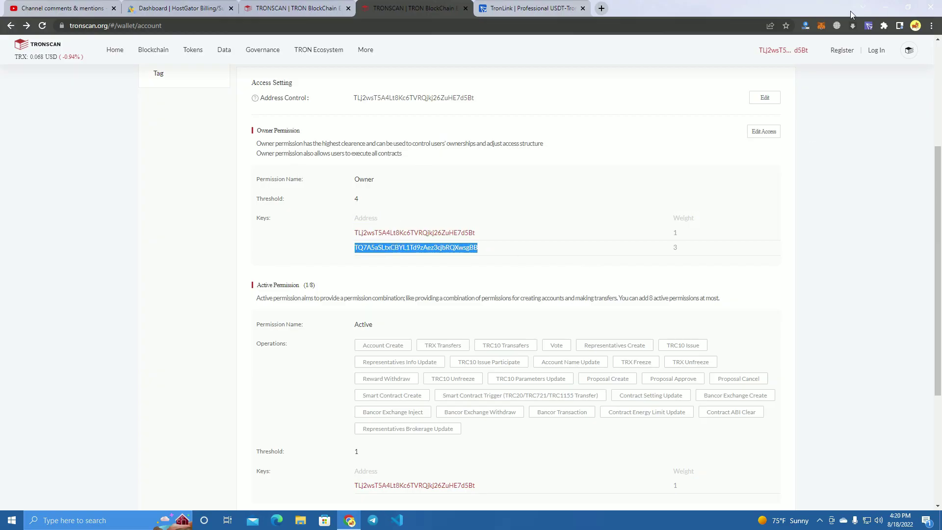
{"action": "left_click", "coordinate": [868, 25]}
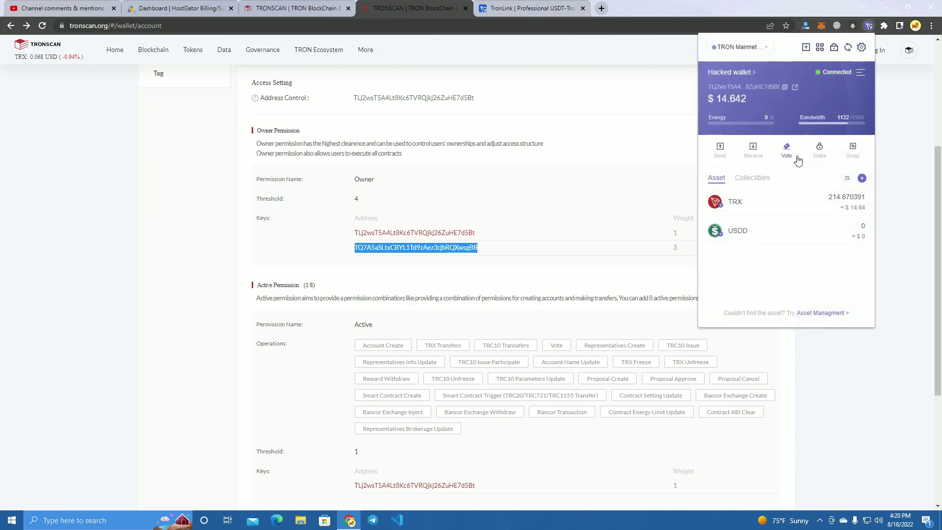
{"action": "left_click", "coordinate": [739, 73]}
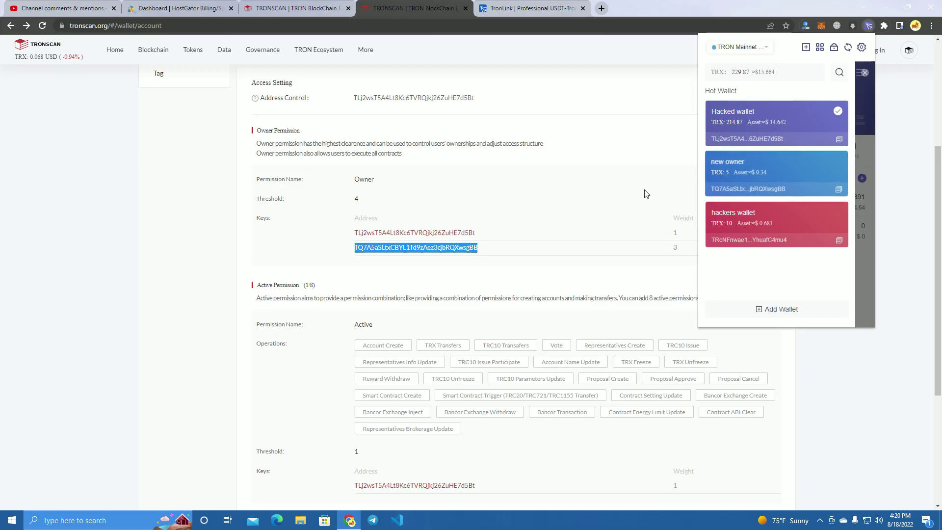
{"action": "left_click", "coordinate": [782, 121]}
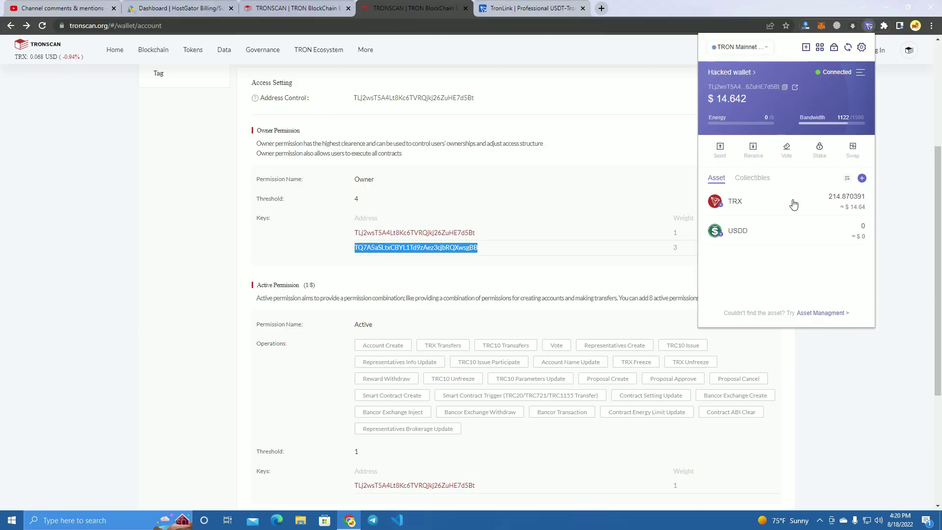
{"action": "left_click", "coordinate": [734, 74]}
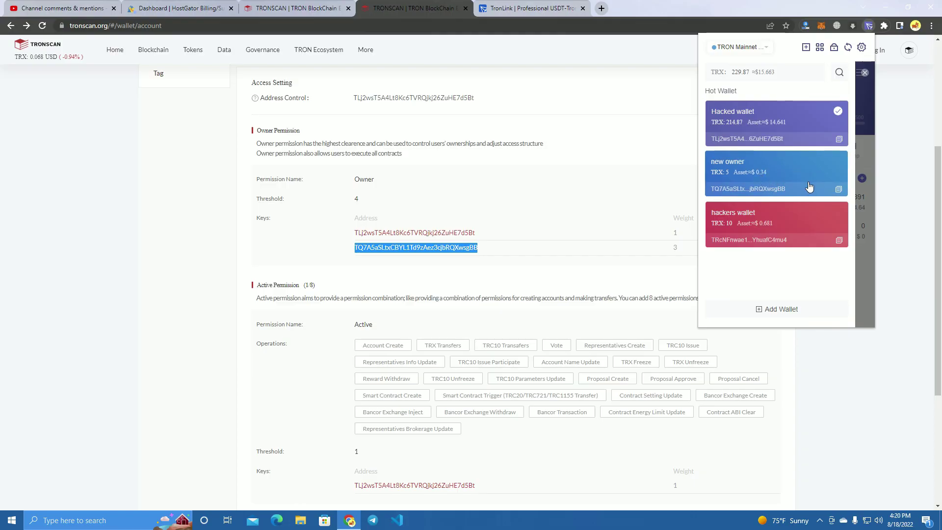
{"action": "left_click", "coordinate": [192, 347]}
Make the owner permission editable and scroll through its threshold and key fields.
{"action": "scroll", "coordinate": [788, 198], "scroll_direction": "up", "scroll_amount": 1}
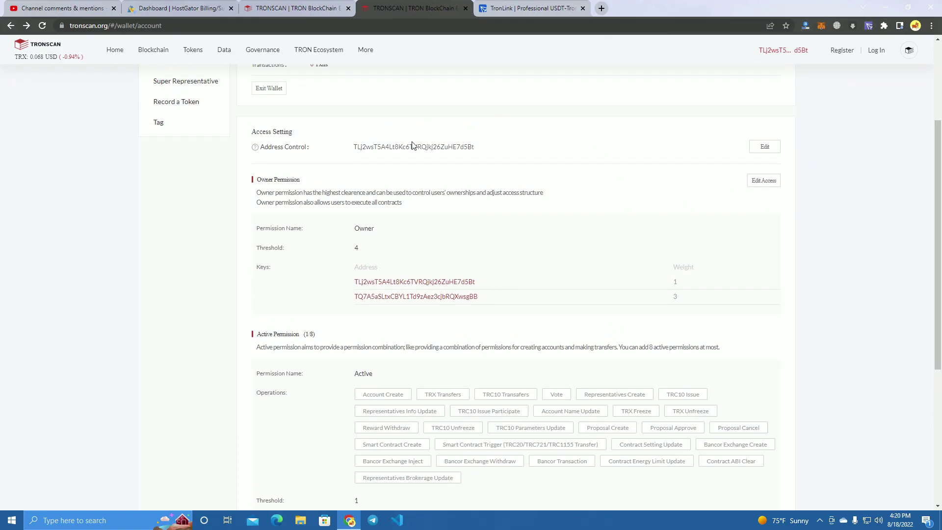
{"action": "scroll", "coordinate": [397, 264], "scroll_direction": "up", "scroll_amount": 3}
{"action": "left_click", "coordinate": [767, 334]}
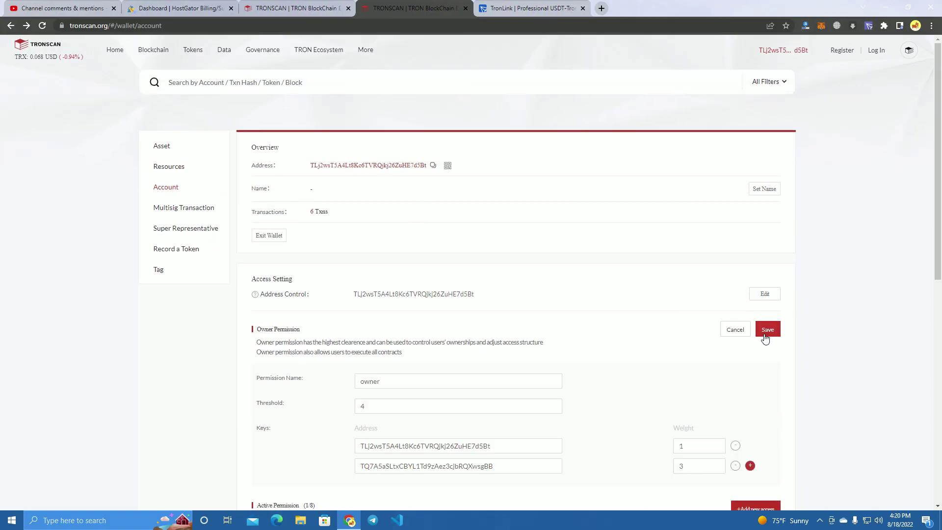
{"action": "scroll", "coordinate": [619, 320], "scroll_direction": "down", "scroll_amount": 2}
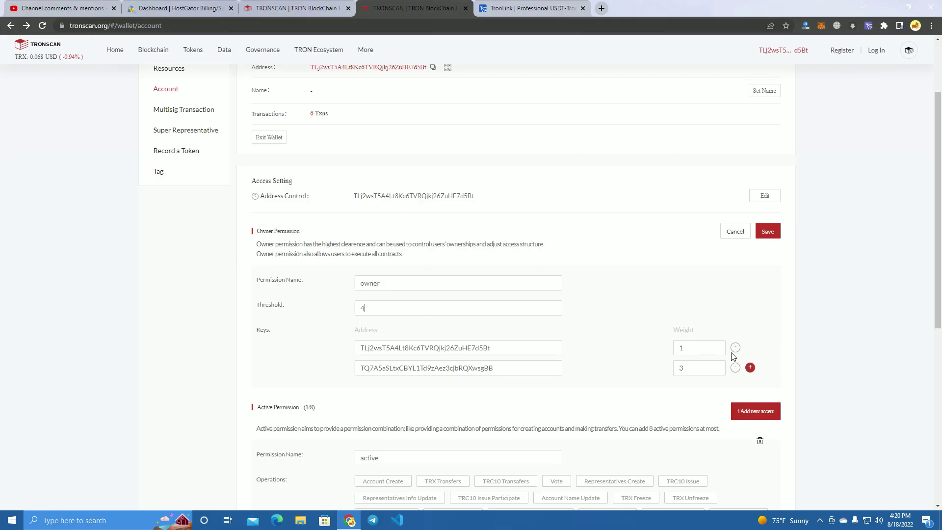
{"action": "scroll", "coordinate": [588, 316], "scroll_direction": "down", "scroll_amount": 2}
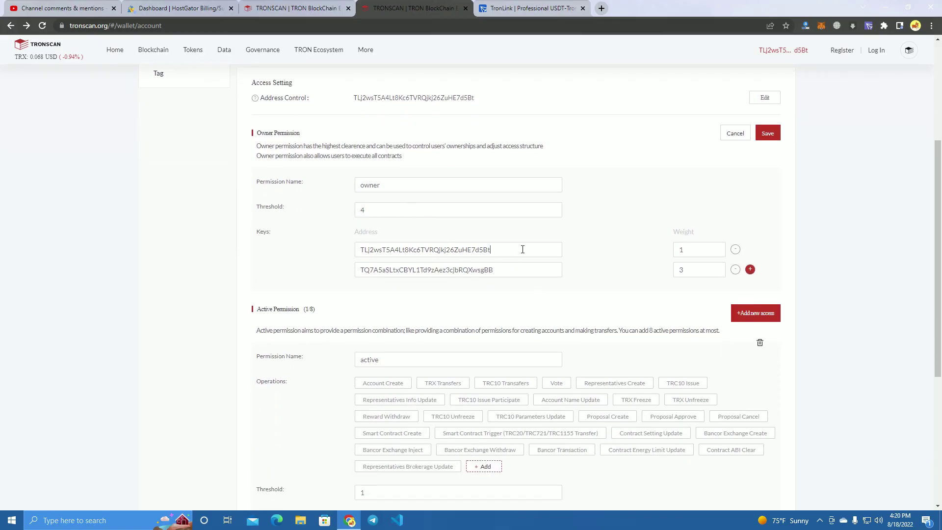
{"action": "scroll", "coordinate": [486, 166], "scroll_direction": "up", "scroll_amount": 1}
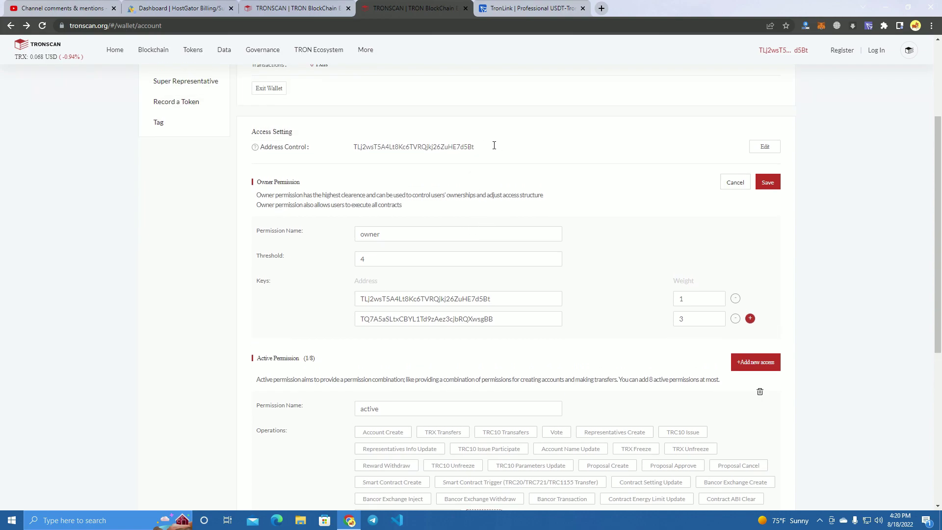
{"action": "left_click_drag", "start_coordinate": [496, 145], "coordinate": [379, 142]}
Inspect the second owner key's address and its weight of 3.
{"action": "left_click", "coordinate": [514, 322]}
{"action": "left_click_drag", "start_coordinate": [488, 315], "coordinate": [695, 315]}
{"action": "left_click_drag", "start_coordinate": [814, 317], "coordinate": [493, 330]}
{"action": "left_click", "coordinate": [773, 329]}
{"action": "left_click_drag", "start_coordinate": [528, 320], "coordinate": [338, 321]}
{"action": "left_click", "coordinate": [695, 321]}
Save the permission change, then cancel the 100 TRX confirmation dialog.
{"action": "left_click", "coordinate": [767, 182]}
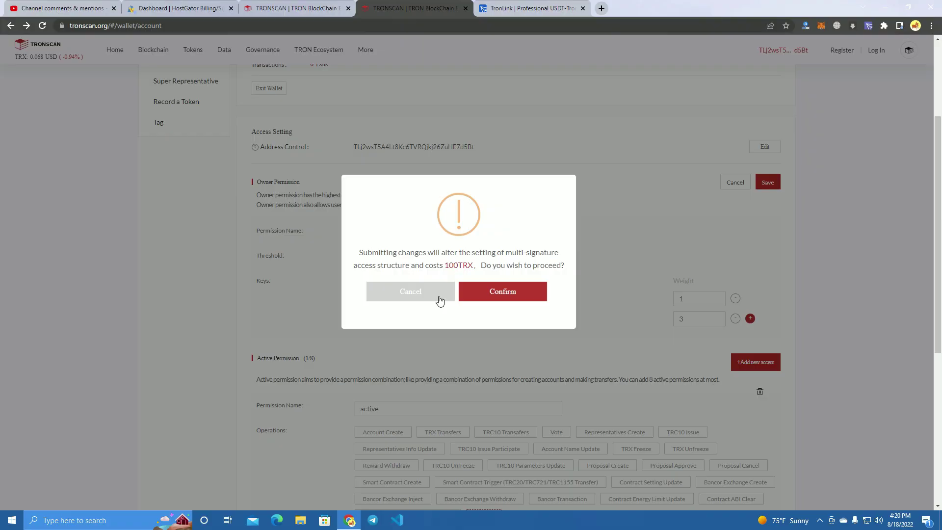
{"action": "left_click", "coordinate": [437, 294]}
{"action": "scroll", "coordinate": [831, 168], "scroll_direction": "up", "scroll_amount": 3}
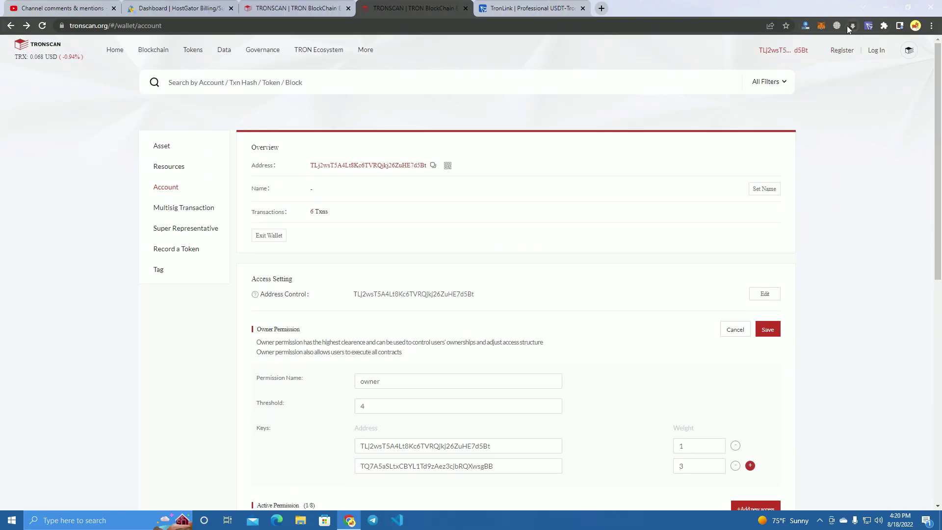
Open TronLink and select the Hacked wallet.
{"action": "left_click", "coordinate": [867, 27]}
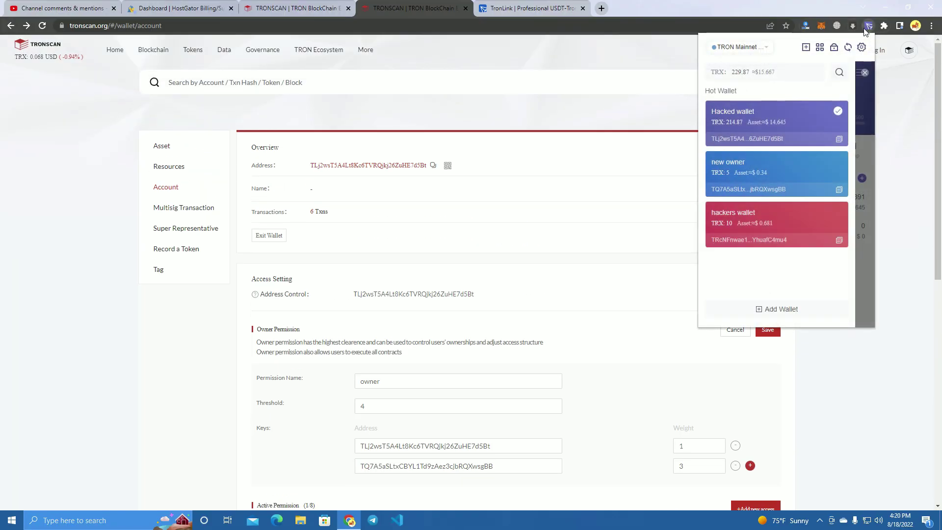
{"action": "left_click", "coordinate": [234, 122]}
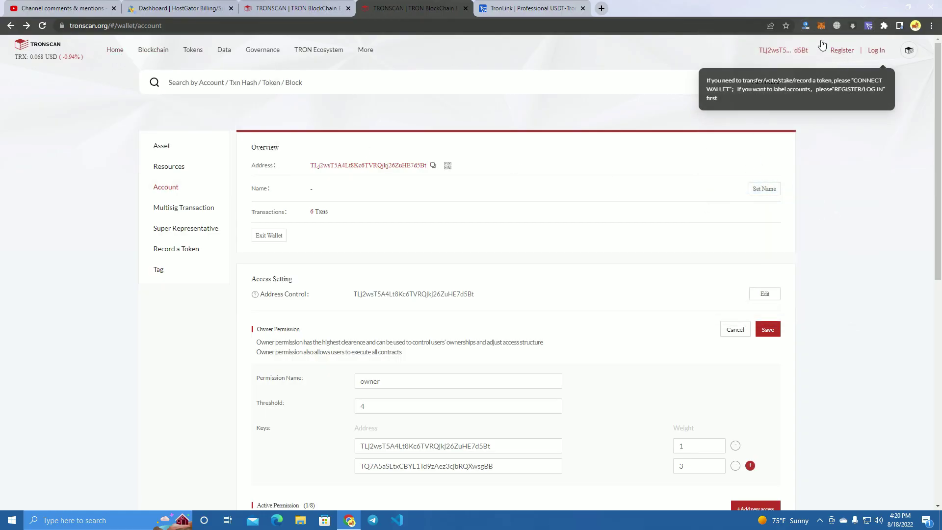
{"action": "left_click", "coordinate": [870, 28]}
{"action": "left_click", "coordinate": [783, 113]}
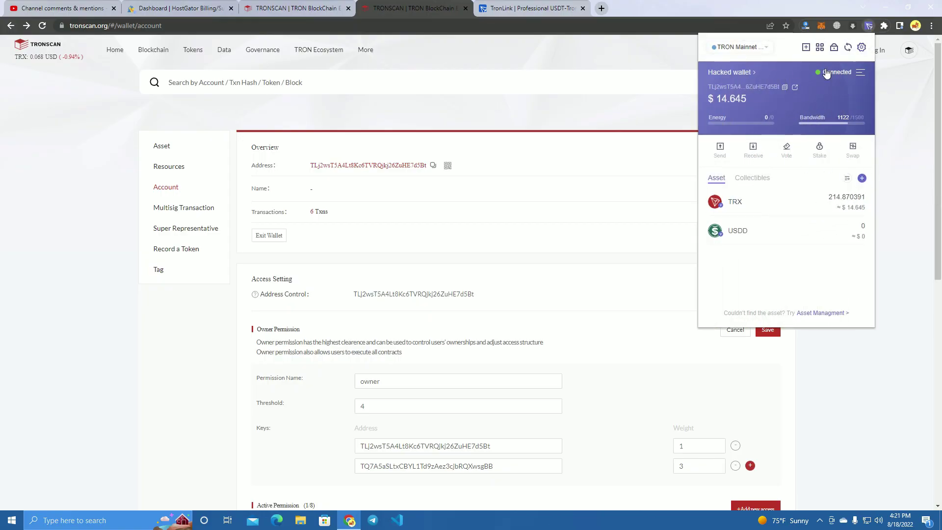
{"action": "left_click", "coordinate": [741, 72]}
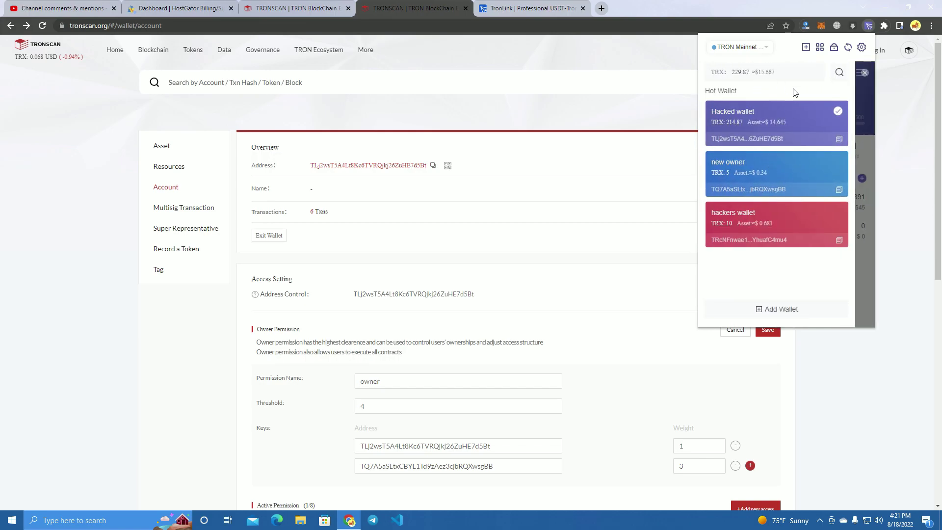
{"action": "left_click", "coordinate": [838, 104]}
Send 10 TRX to the hackers wallet from Recents and sign the transfer.
{"action": "left_click", "coordinate": [769, 203]}
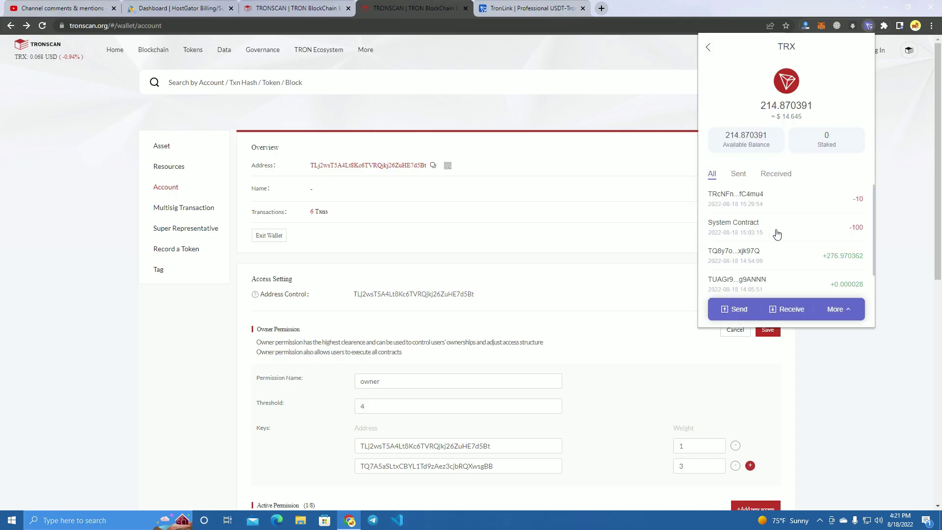
{"action": "left_click", "coordinate": [737, 309]}
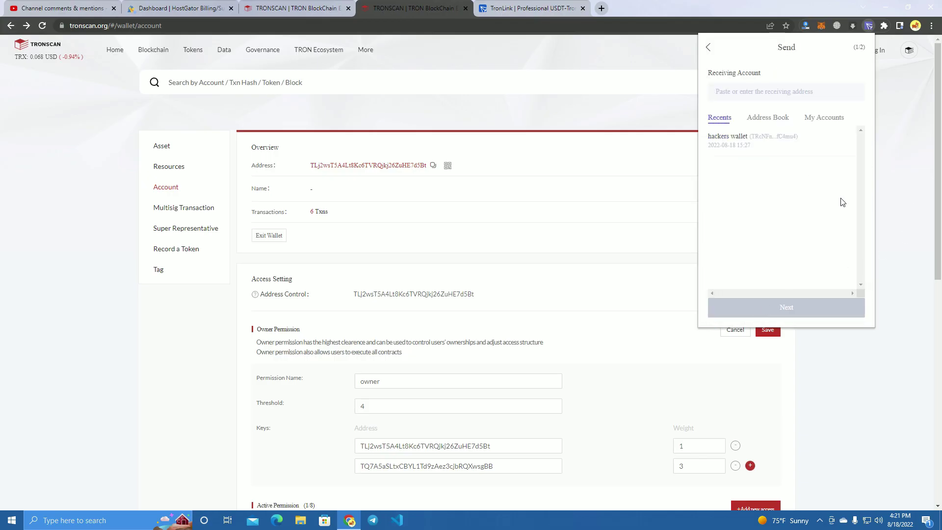
{"action": "left_click", "coordinate": [754, 144]}
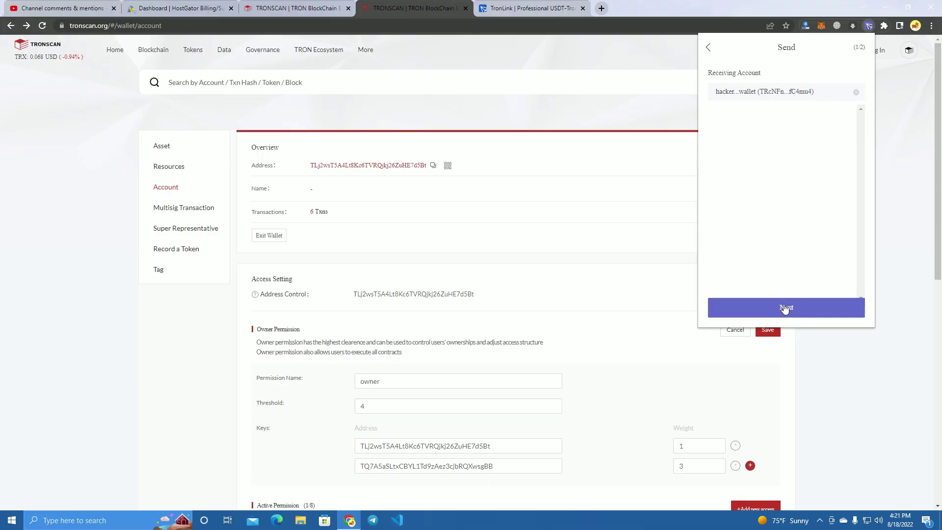
{"action": "left_click", "coordinate": [785, 308]}
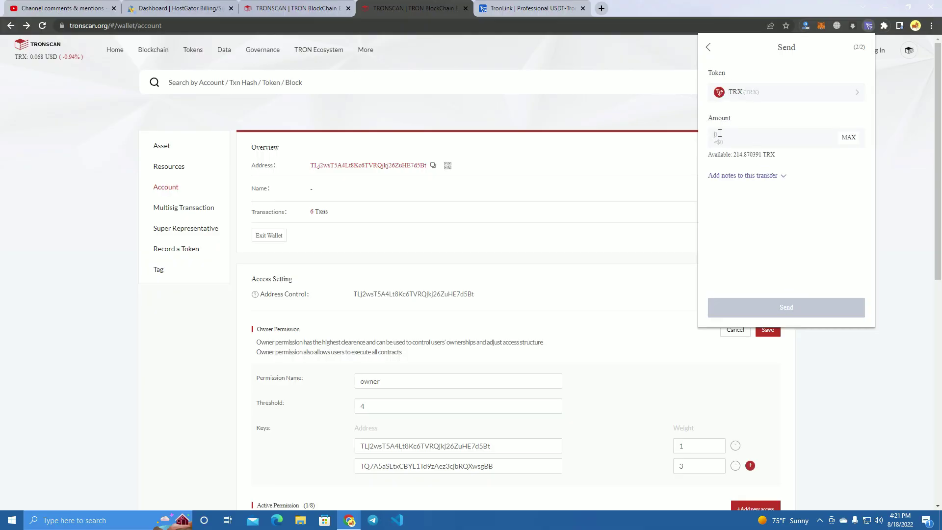
{"action": "type", "text": "10"}
{"action": "left_click", "coordinate": [781, 305]}
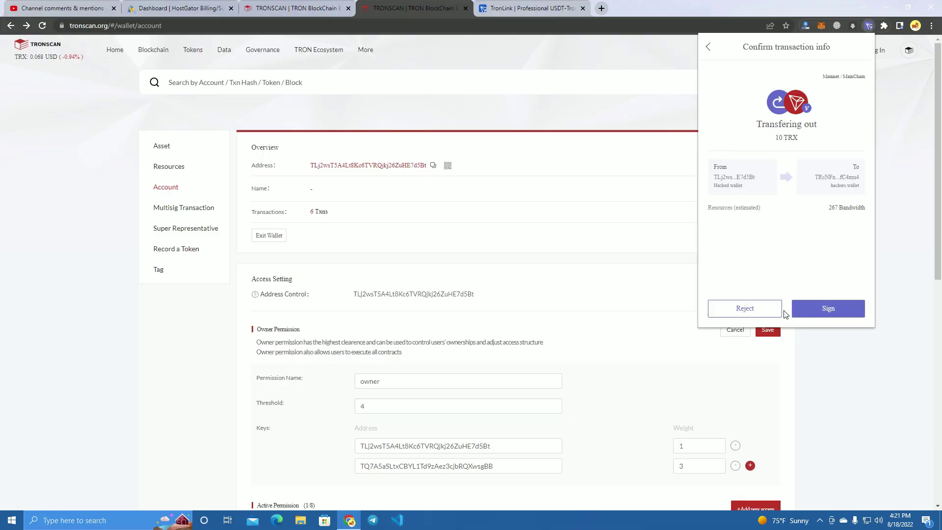
{"action": "left_click", "coordinate": [838, 308]}
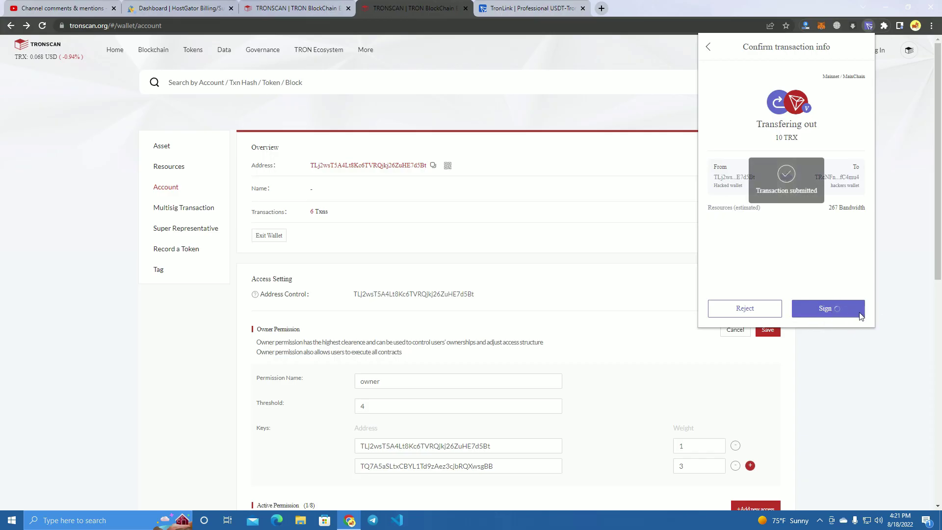
{"action": "left_click", "coordinate": [797, 277]}
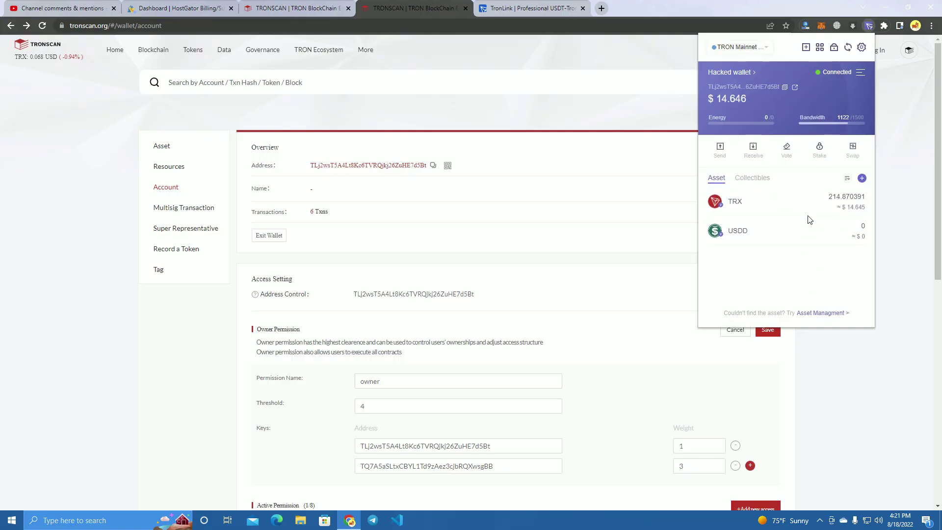
In the TRX history, confirm the −10 TRX transfer is still Confirming, with the balance at 214.870391 TRX.
{"action": "left_click", "coordinate": [825, 202]}
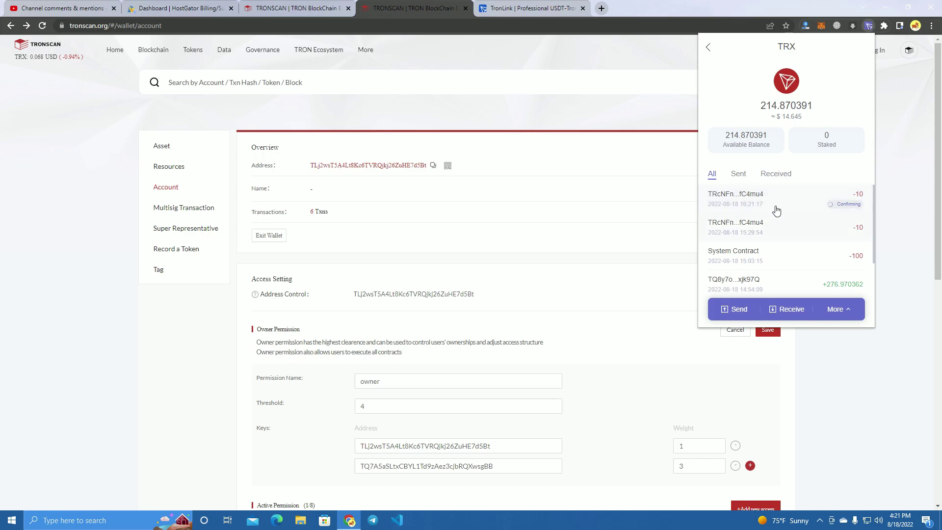
{"action": "mouse_move", "coordinate": [772, 206]}
{"action": "left_click", "coordinate": [710, 48]}
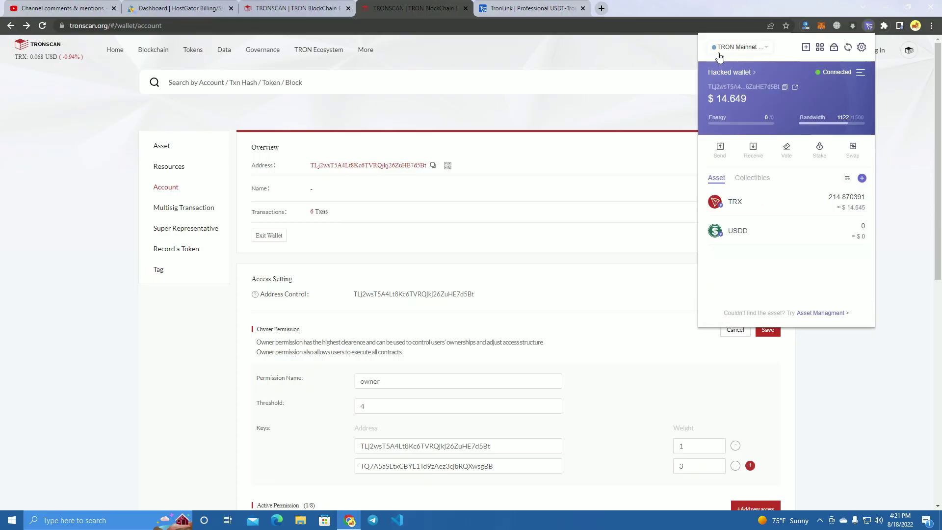
{"action": "left_click", "coordinate": [798, 211]}
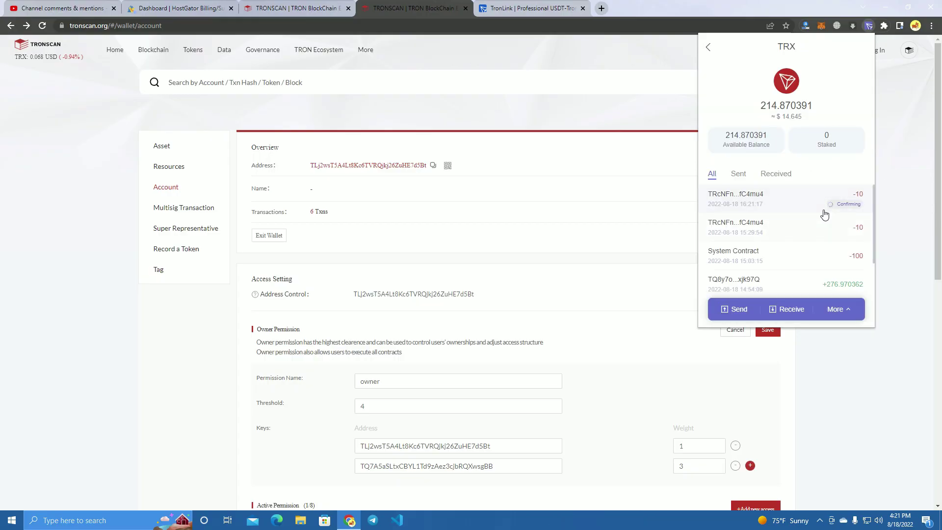
{"action": "left_click", "coordinate": [823, 212]}
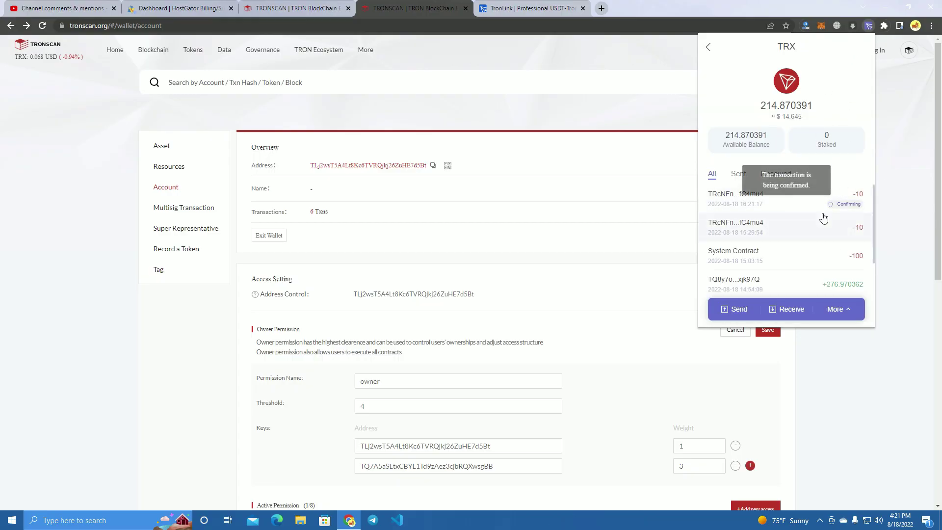
{"action": "left_click", "coordinate": [823, 214]}
{"action": "left_click", "coordinate": [736, 211]}
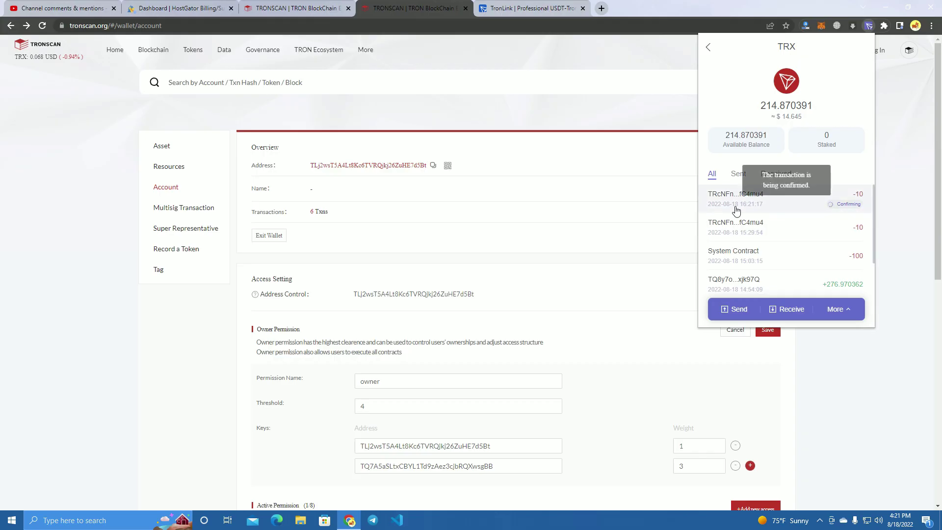
{"action": "left_click", "coordinate": [737, 211]}
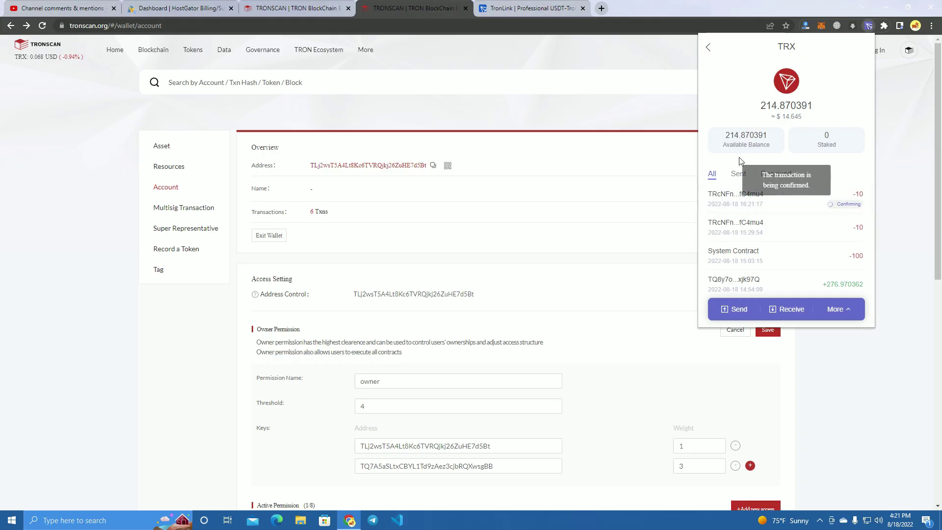
Reload Tronscan, switch TronLink to the new owner wallet, and open the Multisig Transaction list.
{"action": "left_click", "coordinate": [587, 250]}
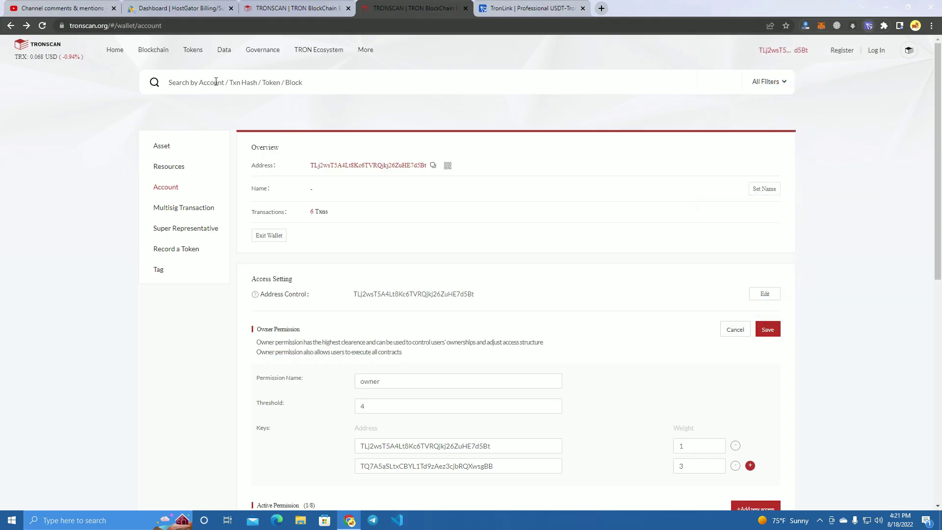
{"action": "left_click", "coordinate": [42, 26]}
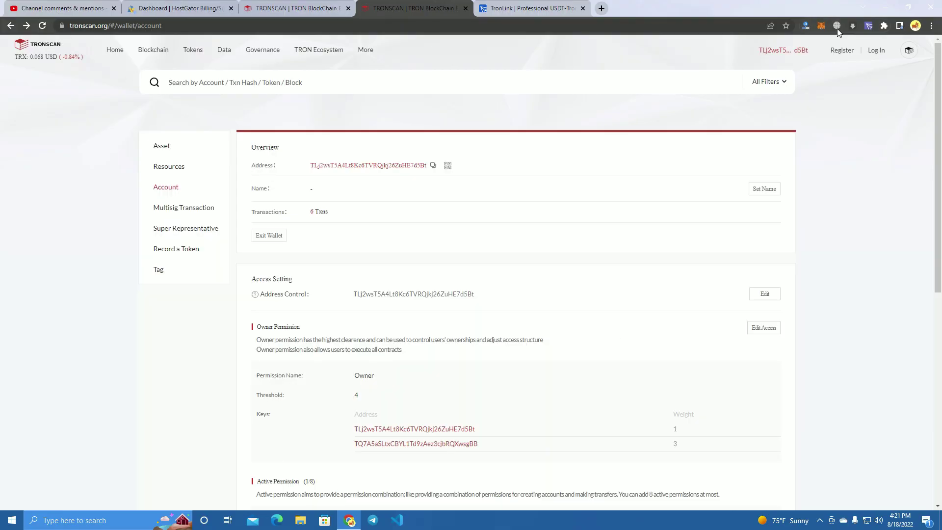
{"action": "left_click", "coordinate": [869, 26]}
{"action": "left_click", "coordinate": [710, 47]}
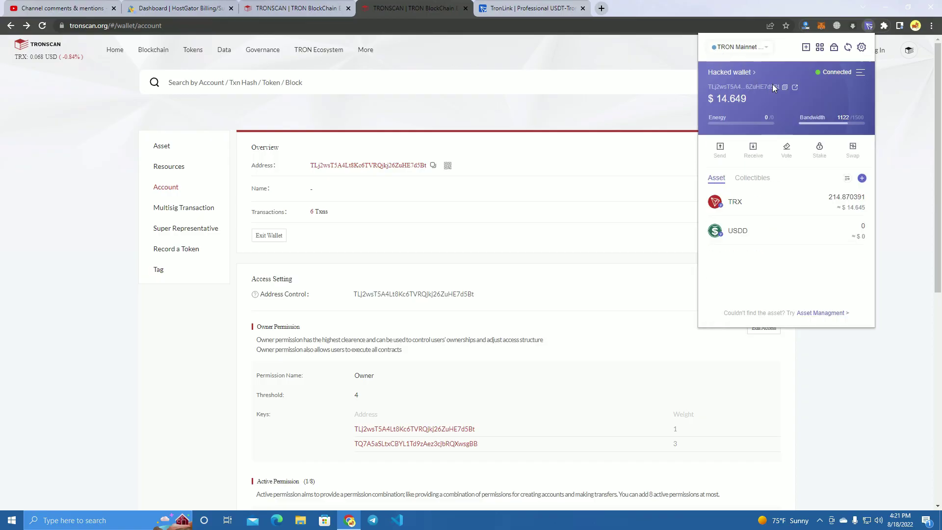
{"action": "left_click", "coordinate": [739, 74]}
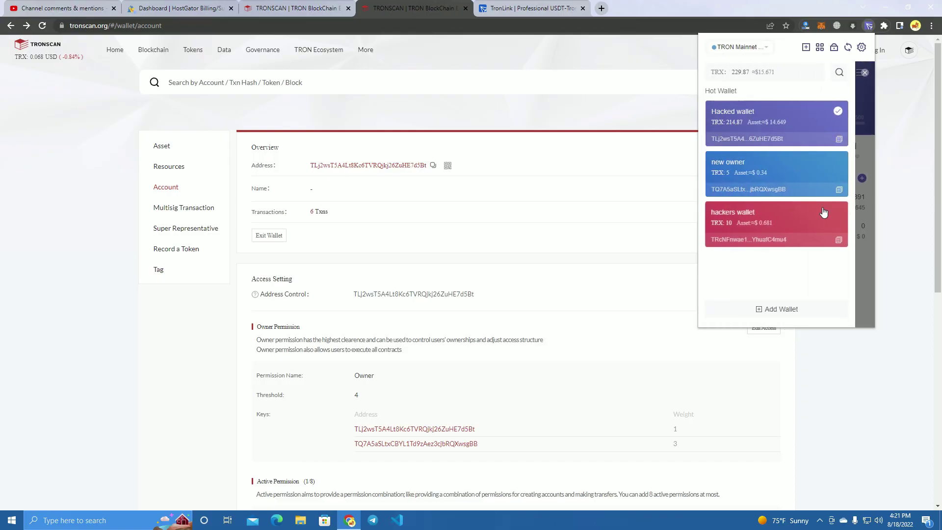
{"action": "left_click", "coordinate": [778, 172]}
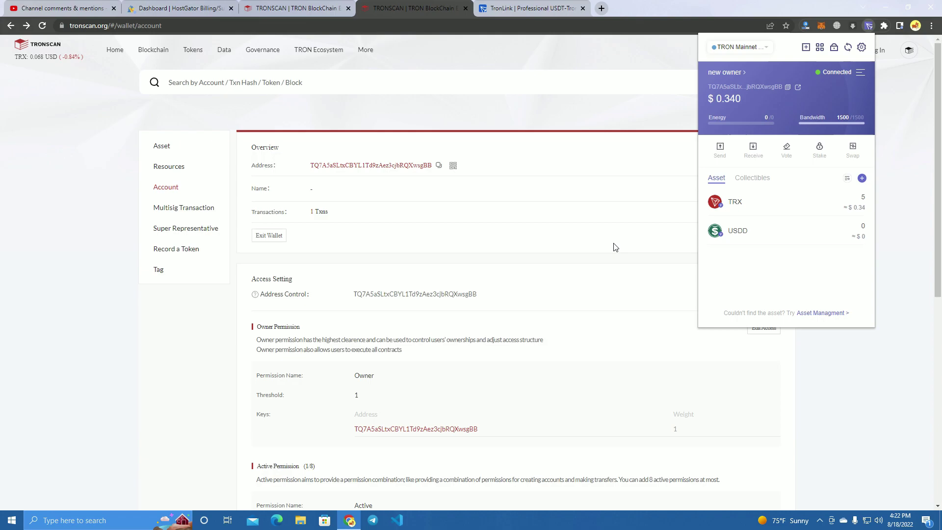
{"action": "left_click", "coordinate": [189, 208]}
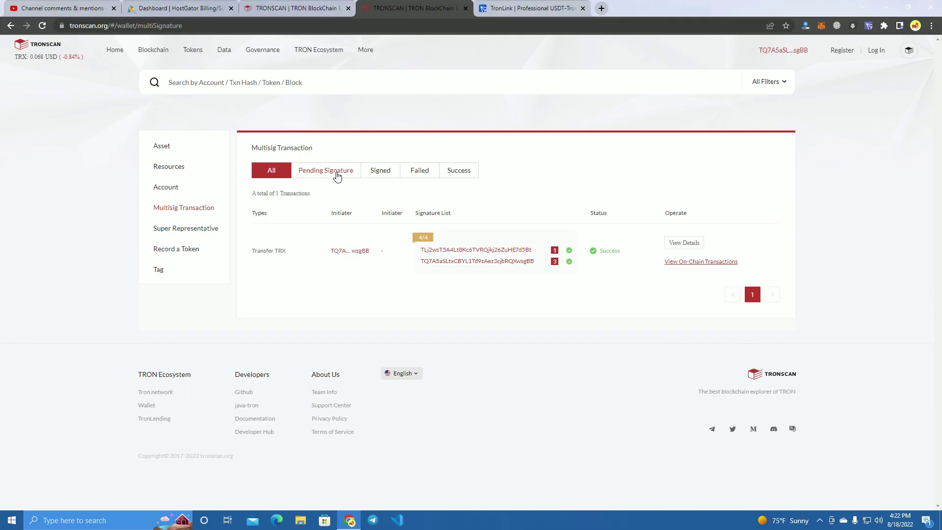
Check the Pending Signature, Signed and Failed multisig transaction tabs.
{"action": "left_click", "coordinate": [337, 175]}
{"action": "left_click", "coordinate": [395, 175]}
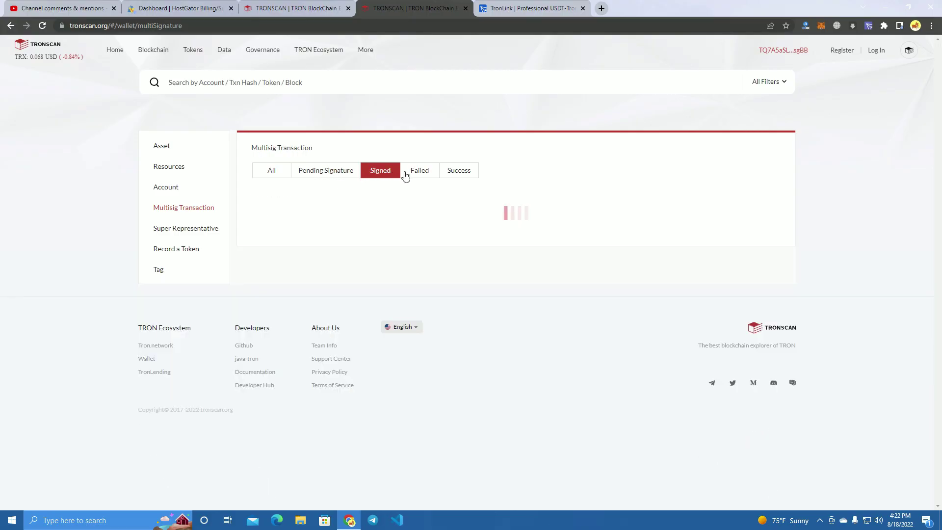
{"action": "left_click", "coordinate": [422, 176]}
Start a multi-signature transfer and list the accounts under control, showing the Hacked wallet.
{"action": "mouse_move", "coordinate": [777, 54]}
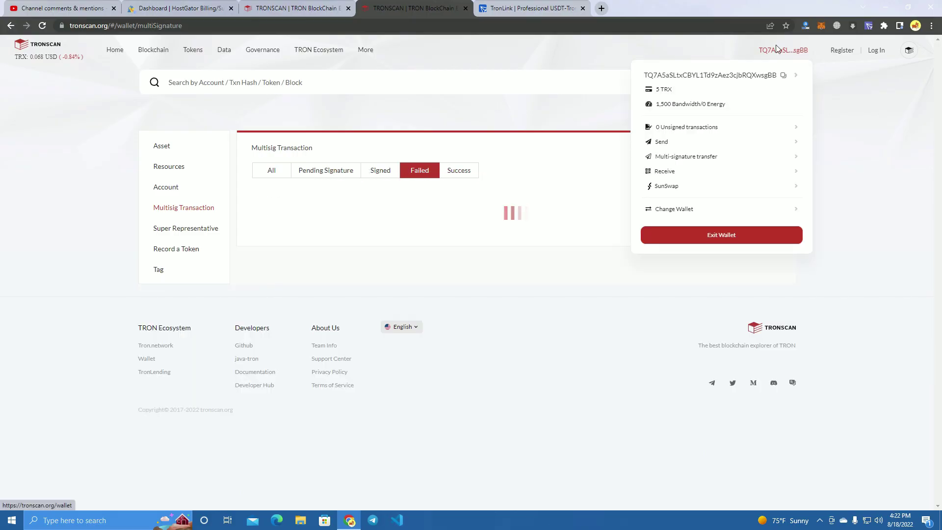
{"action": "left_click", "coordinate": [733, 161]}
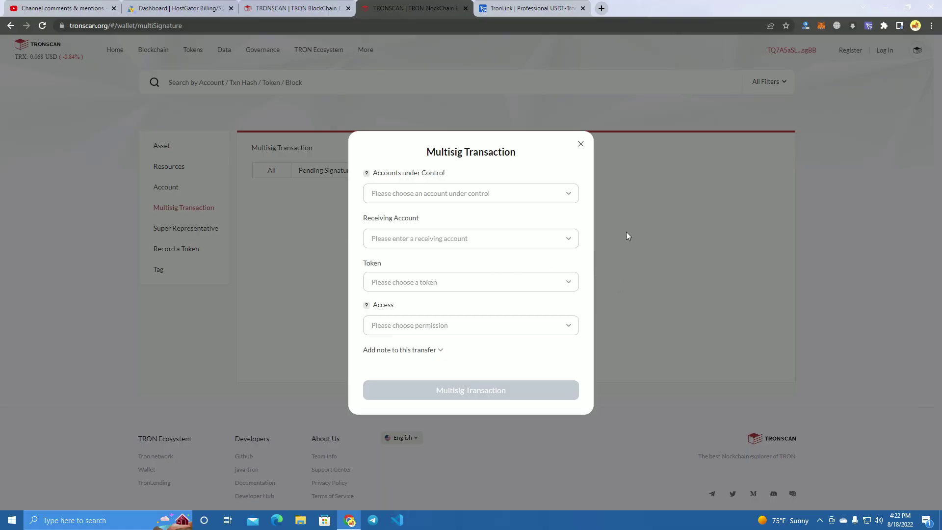
{"action": "left_click", "coordinate": [524, 191]}
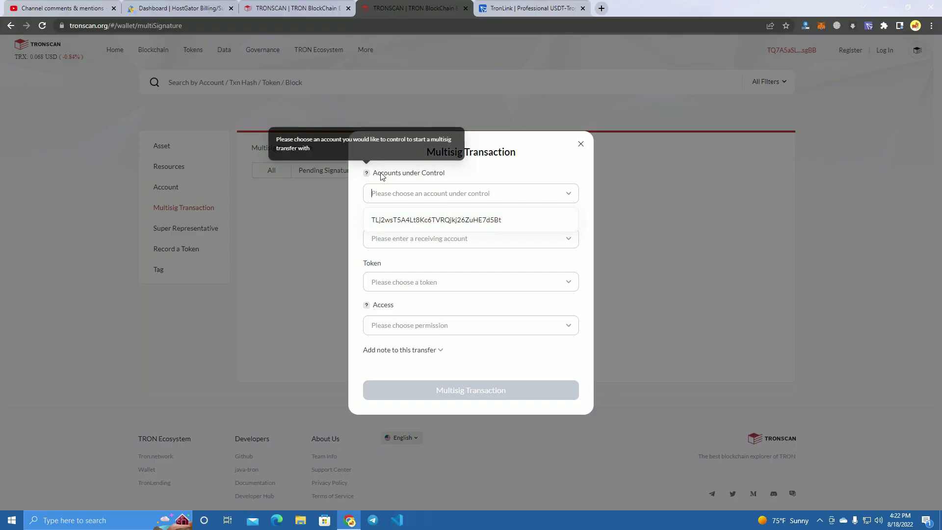
{"action": "left_click_drag", "start_coordinate": [461, 174], "coordinate": [387, 175]}
{"action": "left_click", "coordinate": [458, 193]}
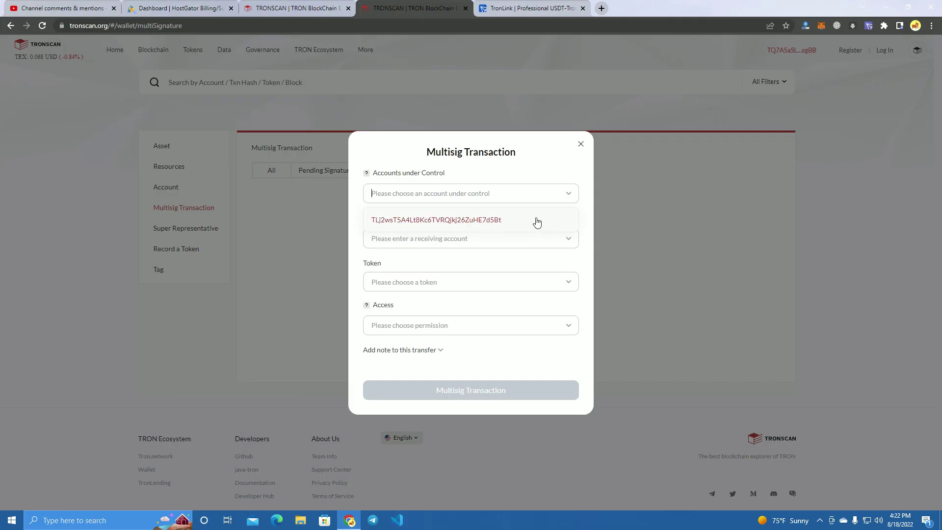
{"action": "left_click", "coordinate": [868, 26]}
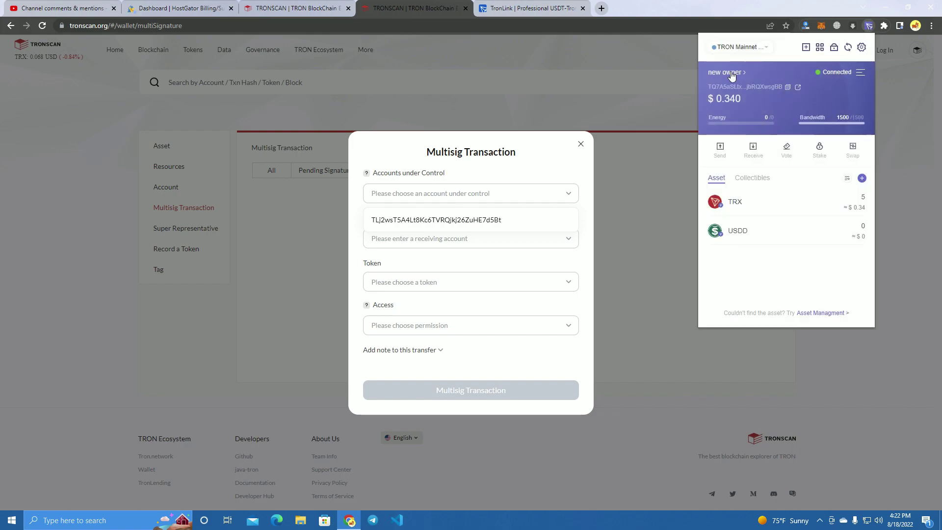
{"action": "left_click", "coordinate": [731, 73]}
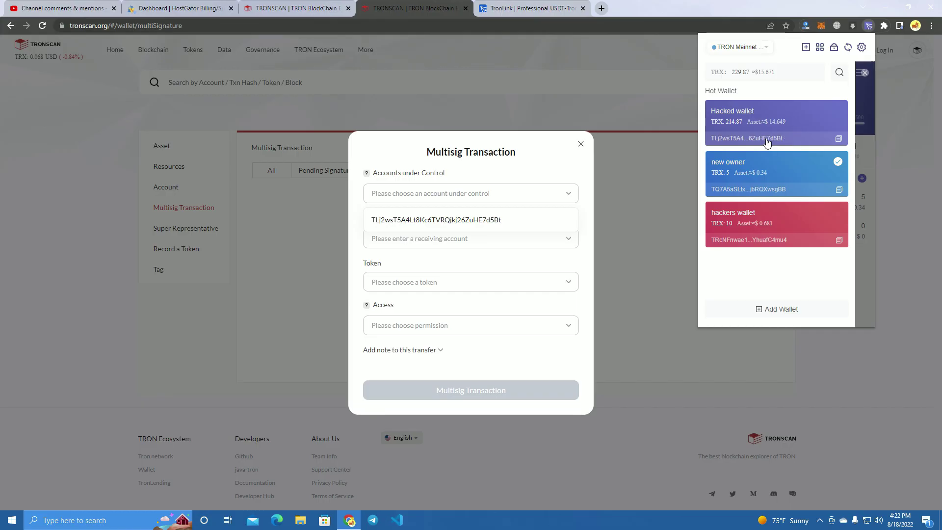
Pick the Hacked wallet as the controlled account and paste the hackers wallet address as receiver.
{"action": "left_click", "coordinate": [470, 223]}
{"action": "left_click", "coordinate": [470, 221]}
{"action": "left_click", "coordinate": [477, 156]}
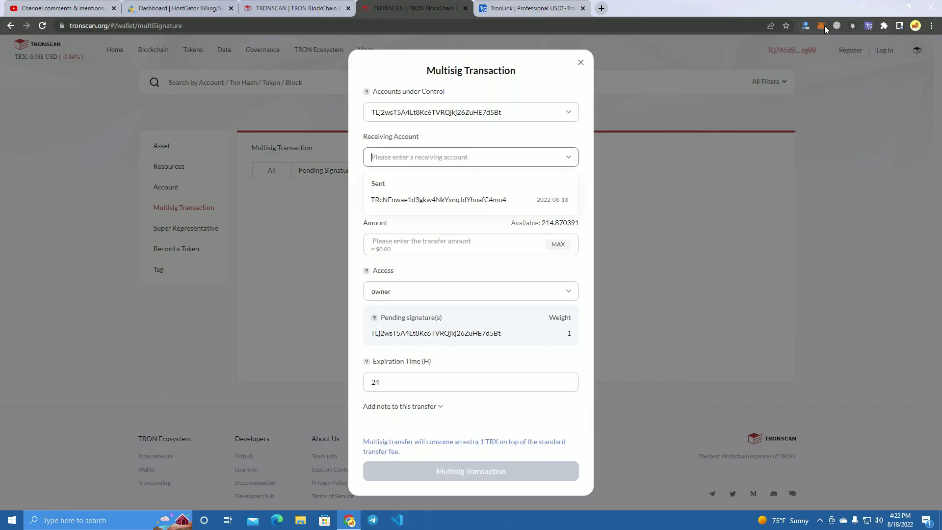
{"action": "left_click", "coordinate": [869, 25]}
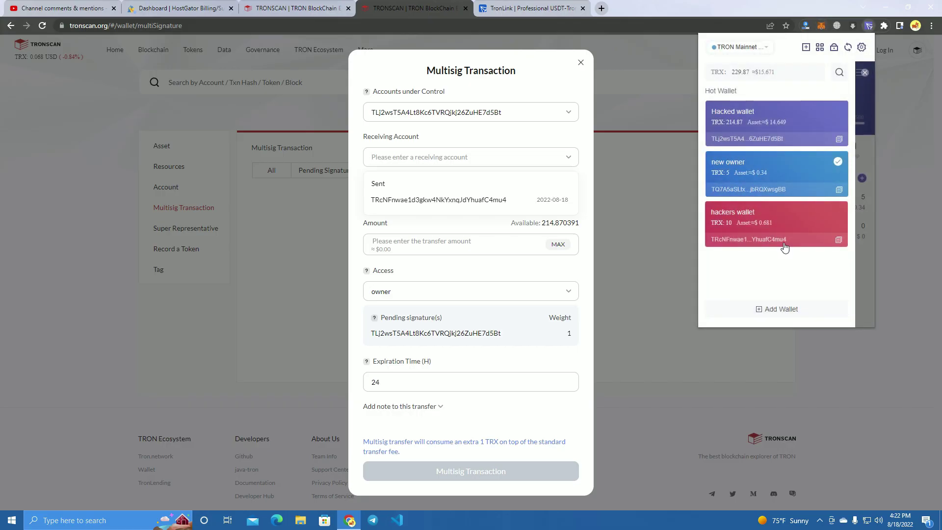
{"action": "left_click", "coordinate": [839, 241]}
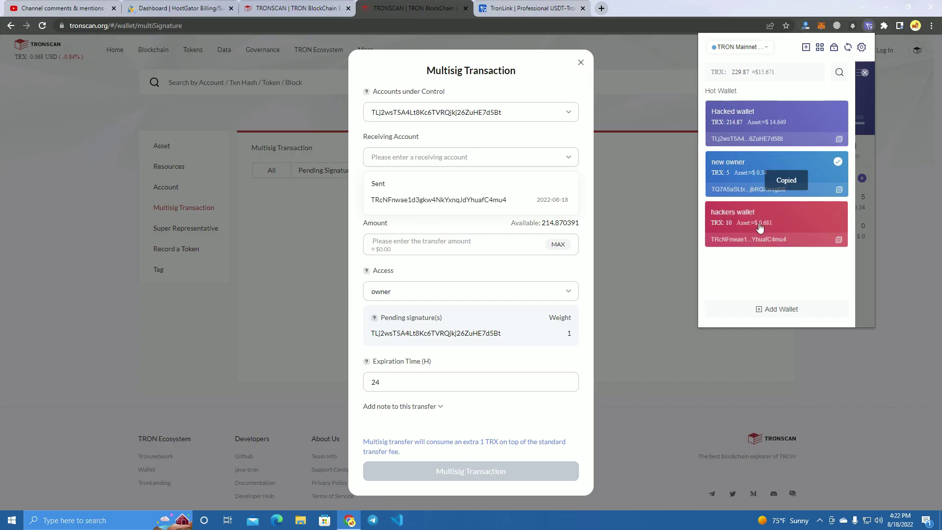
{"action": "right_click", "coordinate": [475, 160]}
{"action": "left_click", "coordinate": [500, 237]}
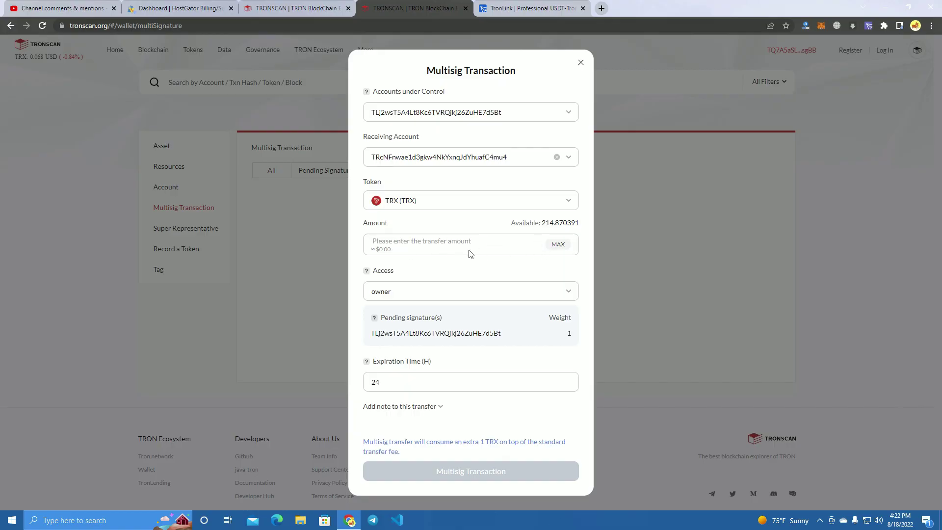
Set the amount to 15 TRX, submit the multisig transfer, and sign it as the new owner.
{"action": "left_click", "coordinate": [559, 245]}
{"action": "left_click", "coordinate": [381, 244]}
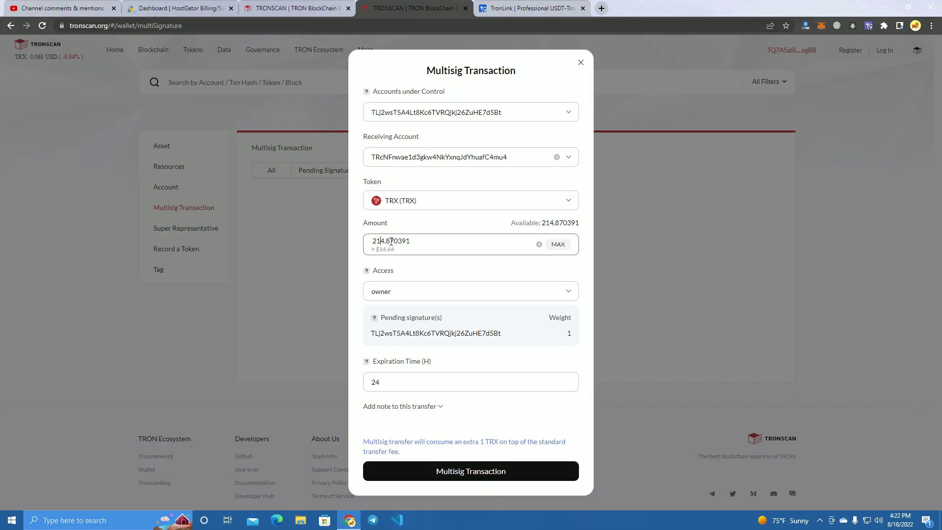
{"action": "left_click_drag", "start_coordinate": [412, 241], "coordinate": [339, 245]}
{"action": "type", "text": "15"}
{"action": "left_click", "coordinate": [510, 477]}
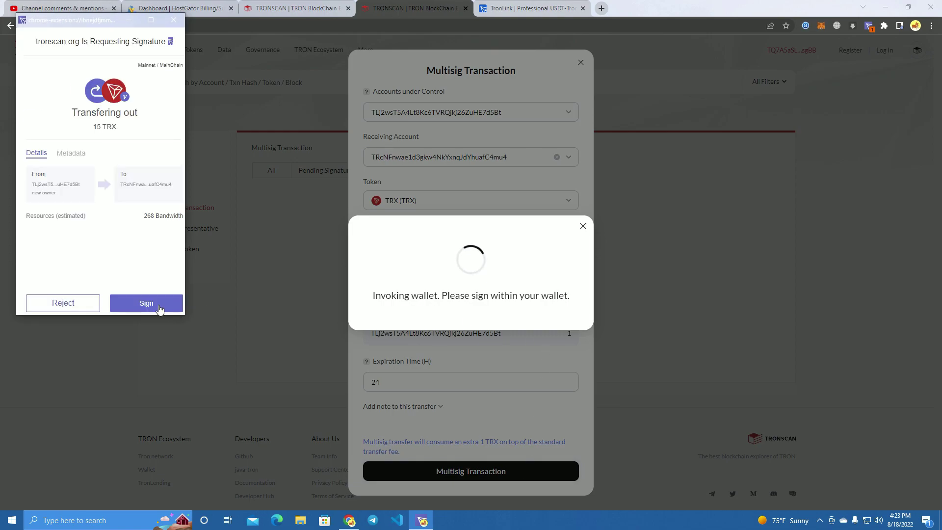
{"action": "left_click", "coordinate": [148, 305]}
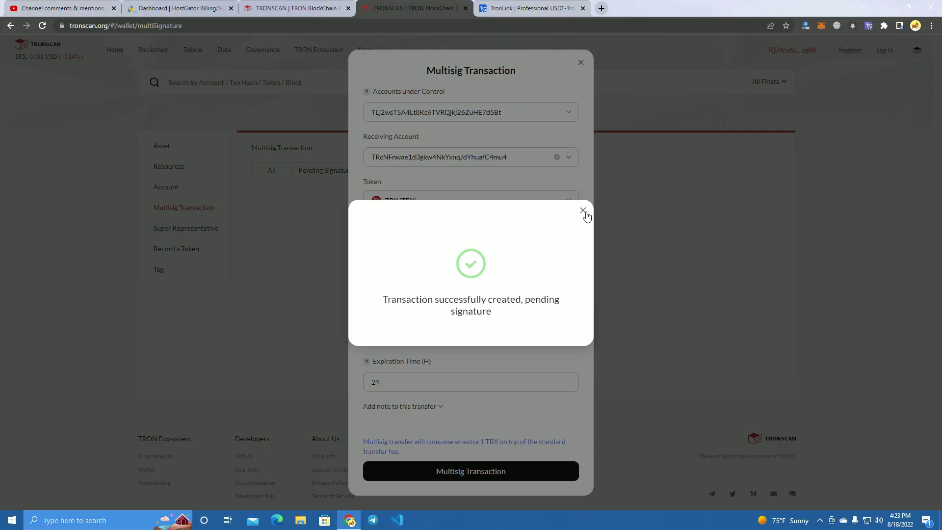
Close the transfer form and switch TronLink to the Hacked wallet.
{"action": "left_click", "coordinate": [583, 210]}
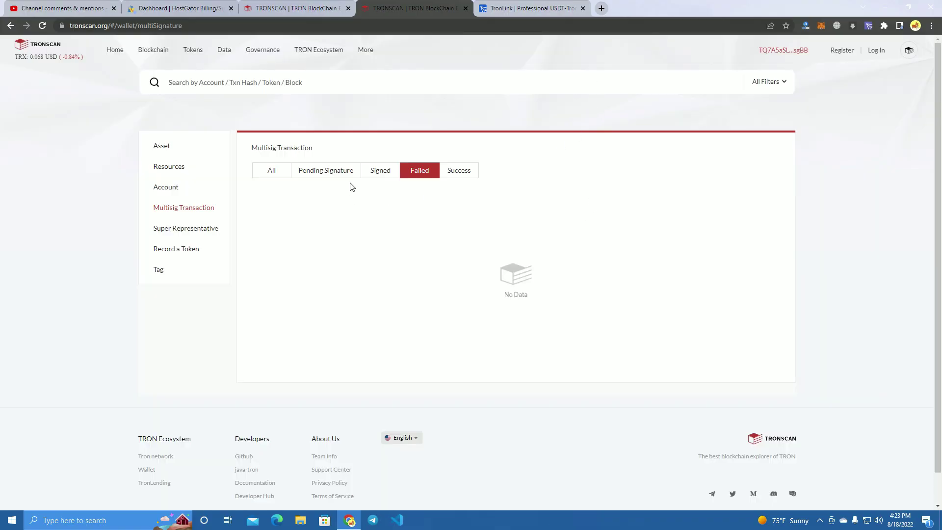
{"action": "mouse_move", "coordinate": [802, 54]}
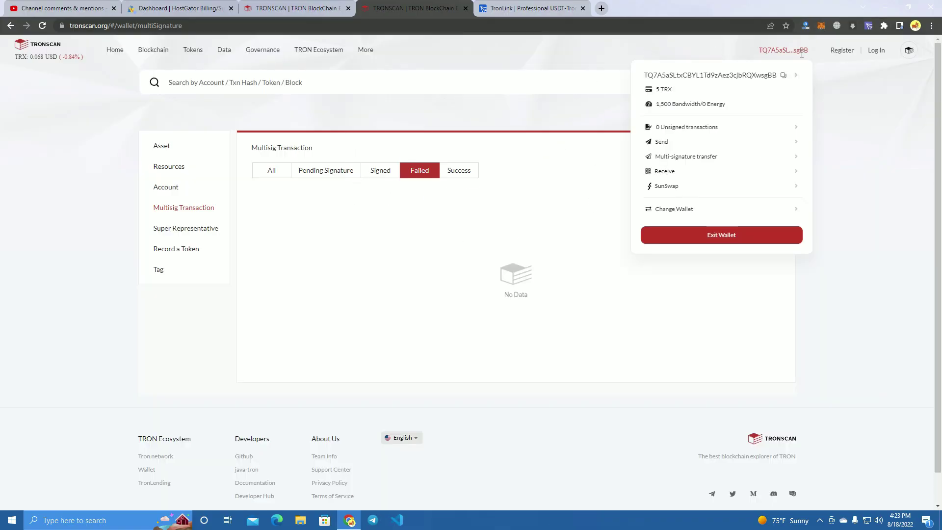
{"action": "left_click", "coordinate": [822, 25]}
{"action": "left_click", "coordinate": [870, 26]}
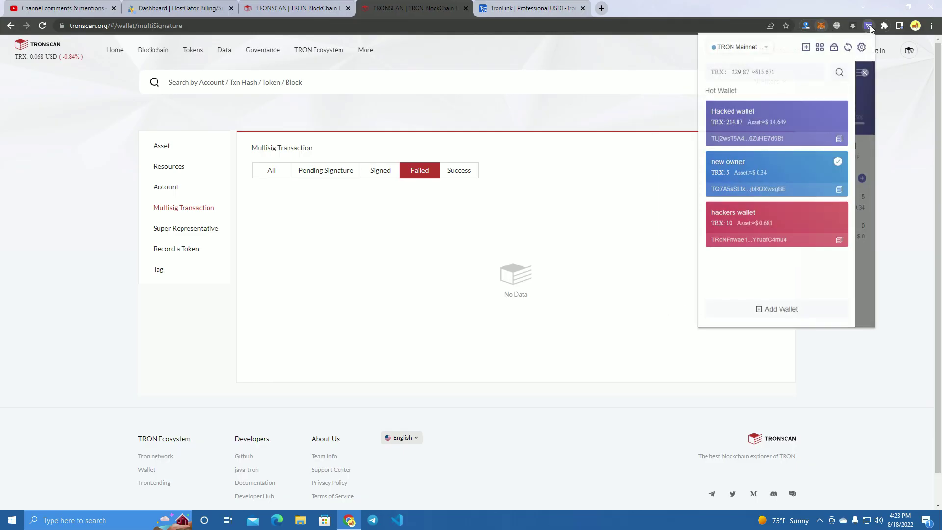
{"action": "left_click", "coordinate": [776, 129]}
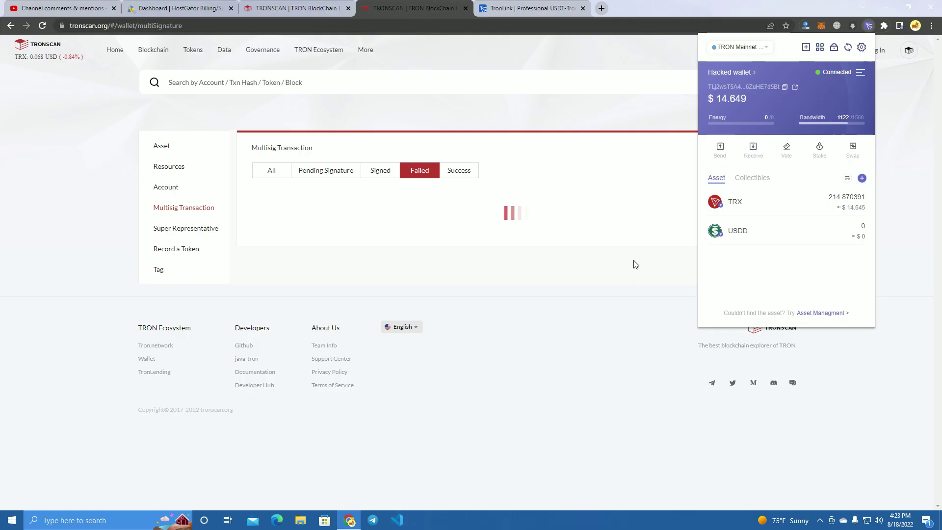
List the pending Transfer TRX at 3/4 signatures and open the wallet's TRX history.
{"action": "left_click", "coordinate": [324, 172]}
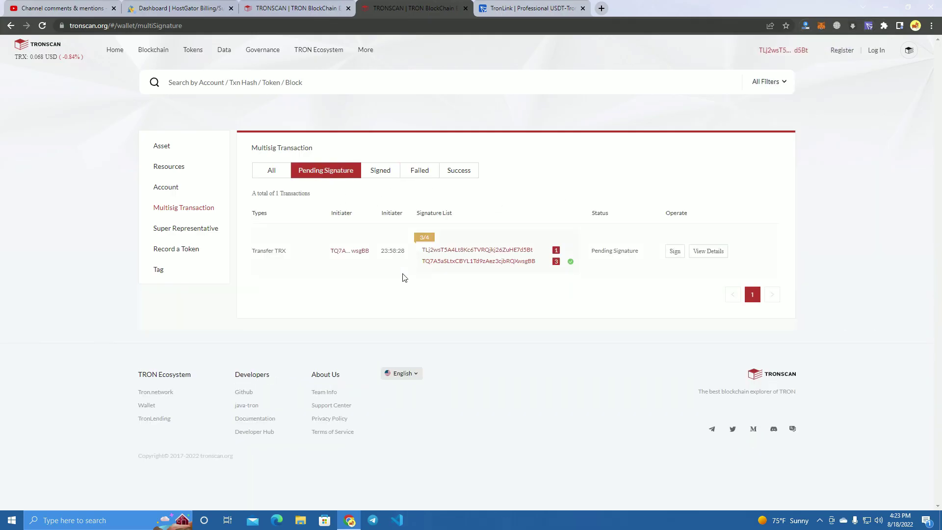
{"action": "left_click", "coordinate": [673, 252]}
{"action": "left_click", "coordinate": [868, 27]}
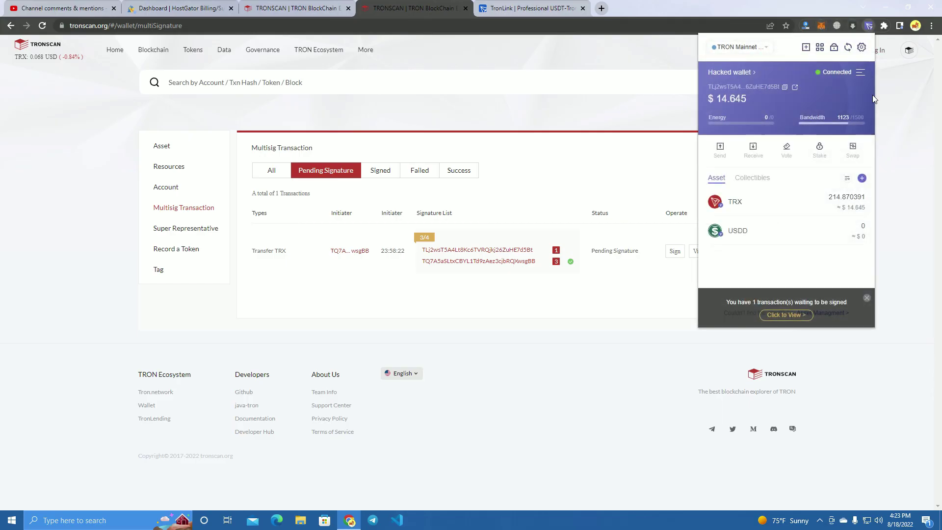
{"action": "left_click", "coordinate": [738, 201]}
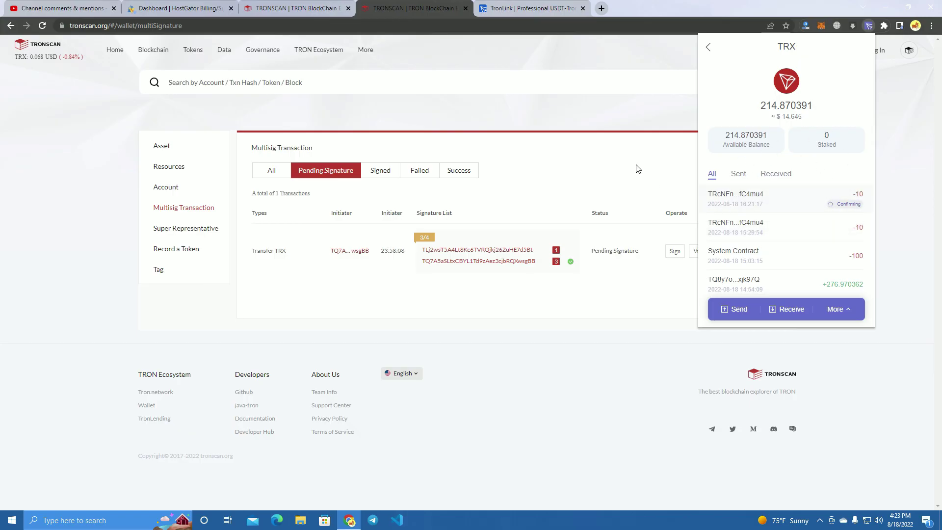
Co-sign the pending Transfer TRX with the Hacked wallet, then confirm TronLink shows −15 TRX.
{"action": "left_click", "coordinate": [618, 146]}
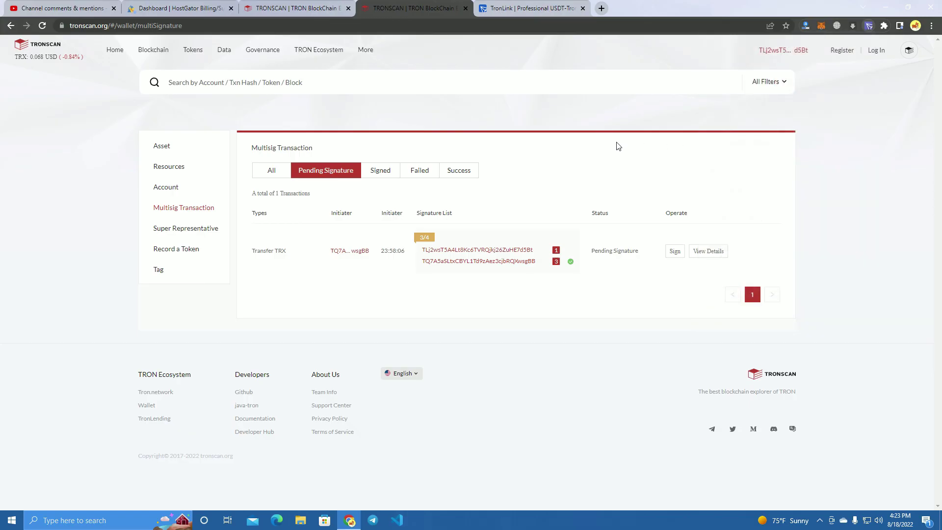
{"action": "left_click", "coordinate": [675, 251]}
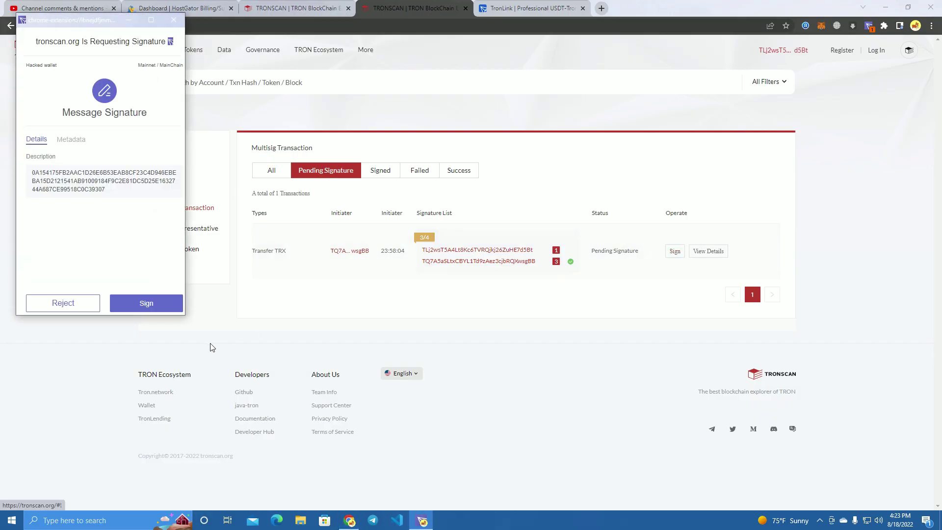
{"action": "left_click", "coordinate": [170, 312]}
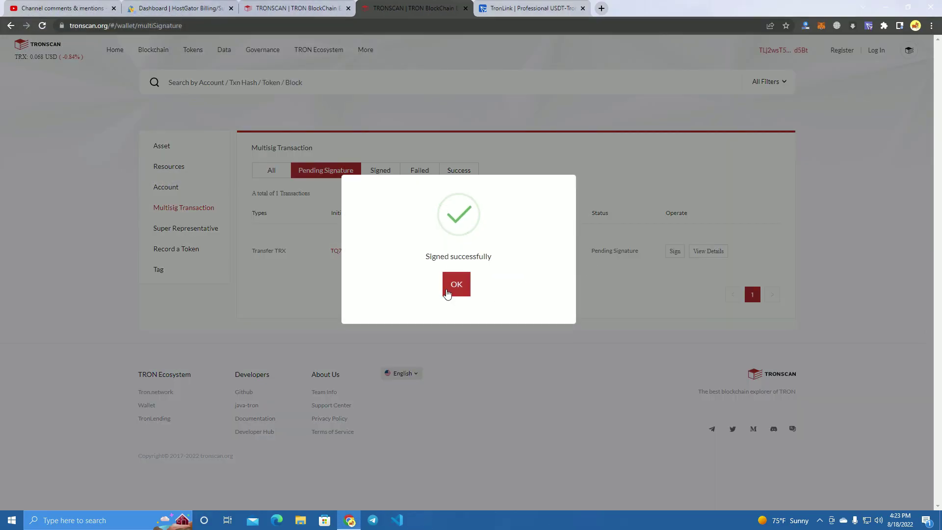
{"action": "left_click", "coordinate": [451, 289]}
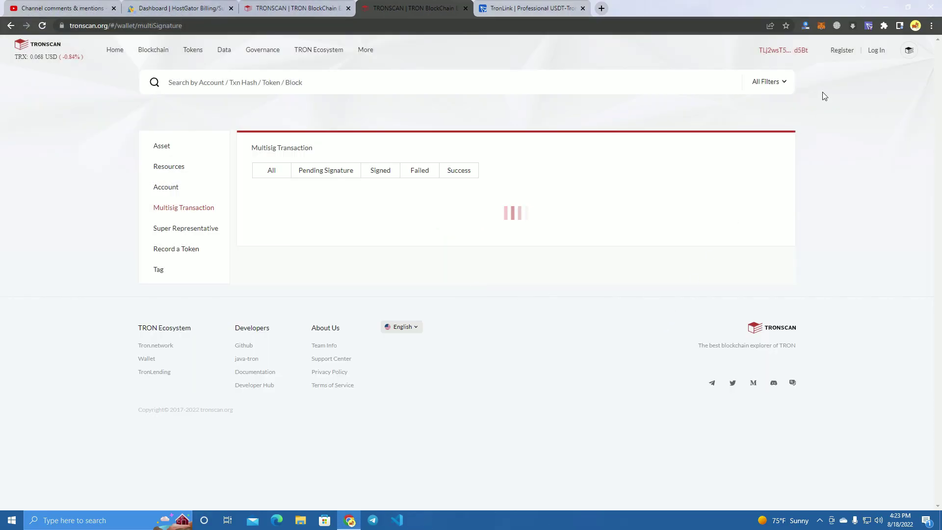
{"action": "left_click", "coordinate": [869, 27]}
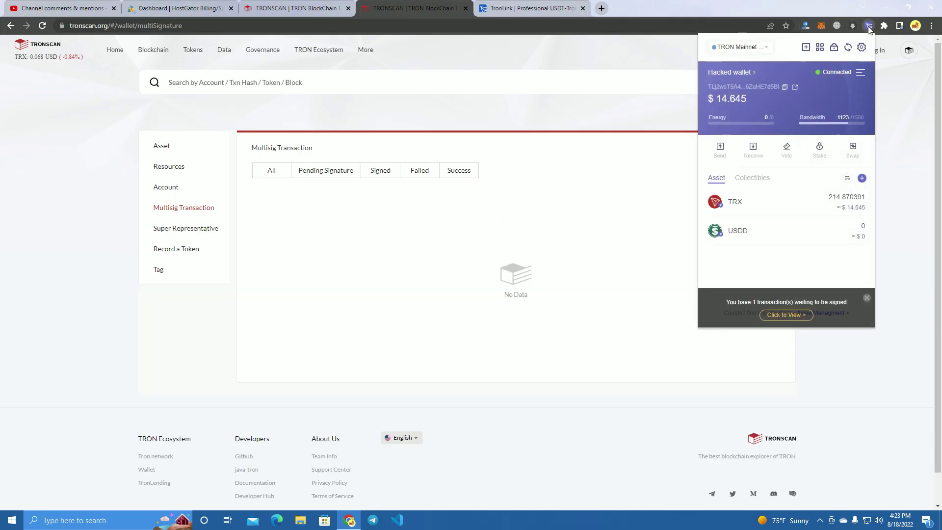
{"action": "left_click", "coordinate": [791, 206]}
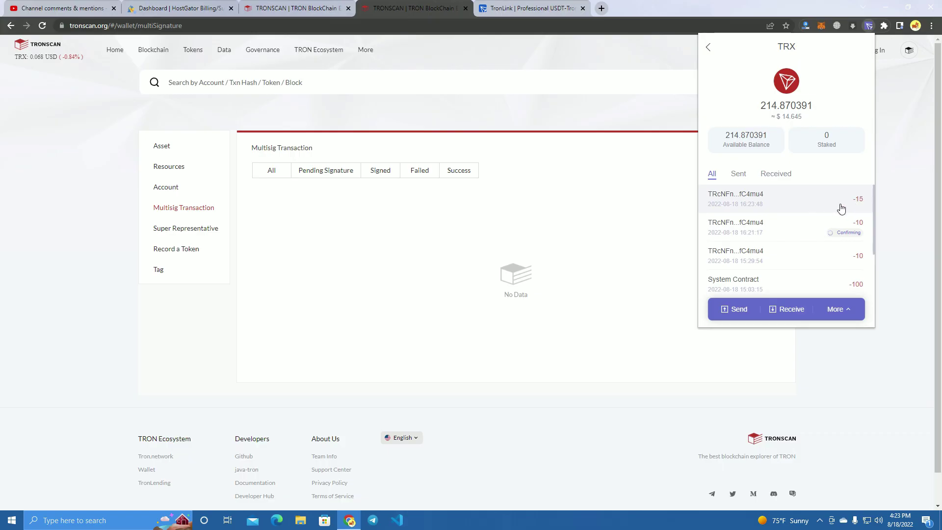
Send the entire 198.870391 TRX balance from the Hacked wallet to the hackers wallet and sign it.
{"action": "left_click", "coordinate": [712, 51]}
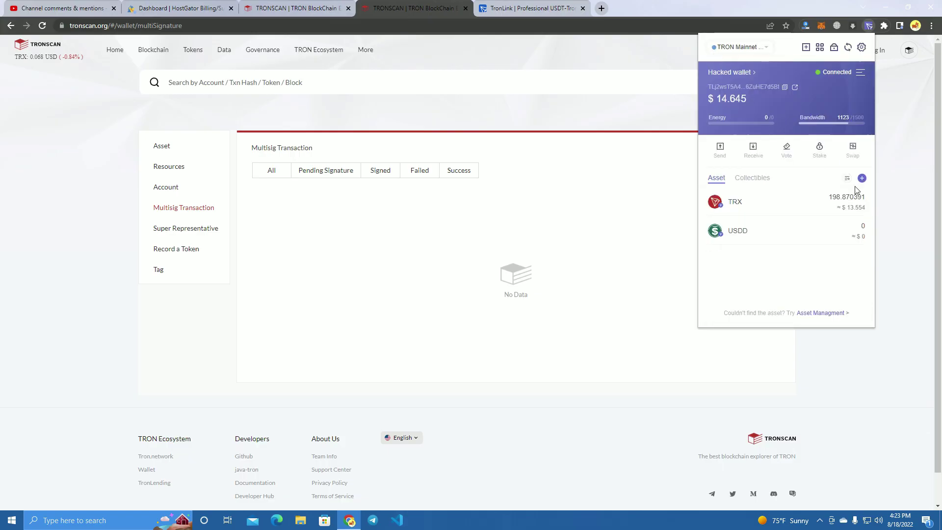
{"action": "left_click", "coordinate": [770, 206]}
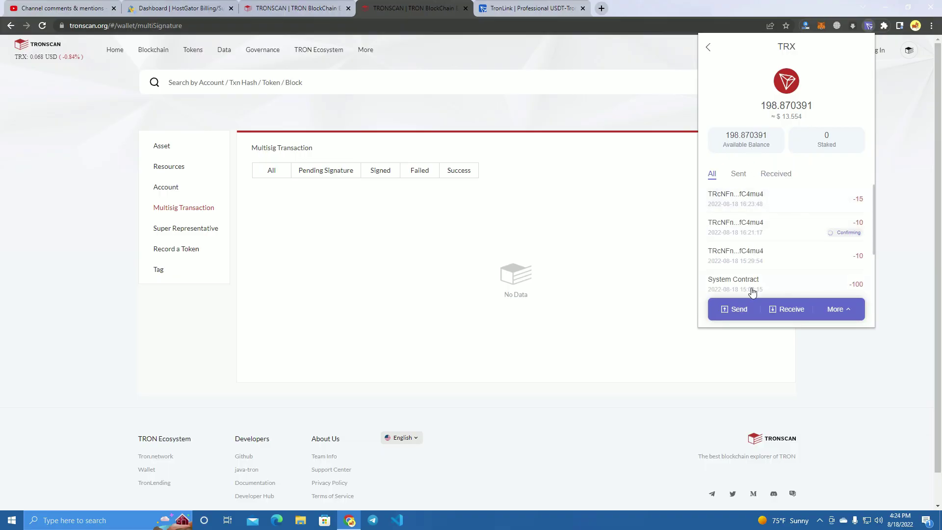
{"action": "left_click", "coordinate": [748, 308]}
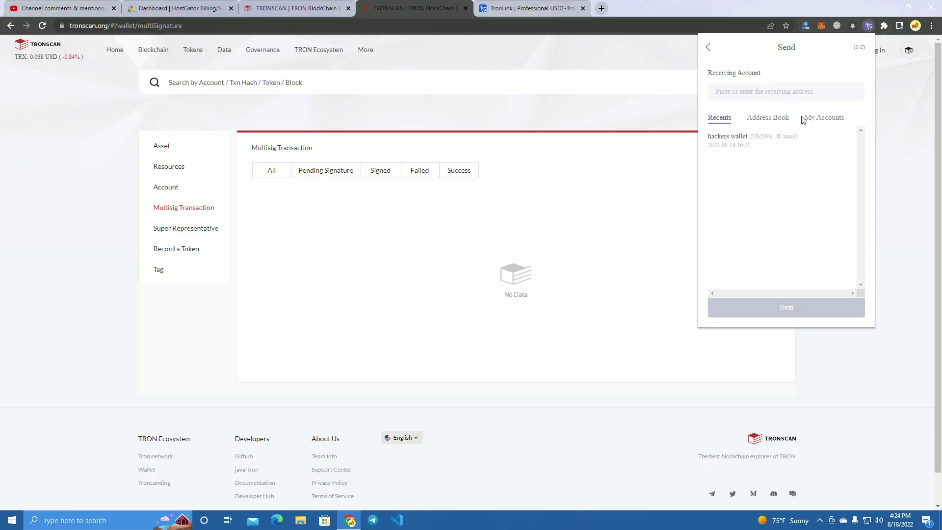
{"action": "left_click", "coordinate": [790, 142]}
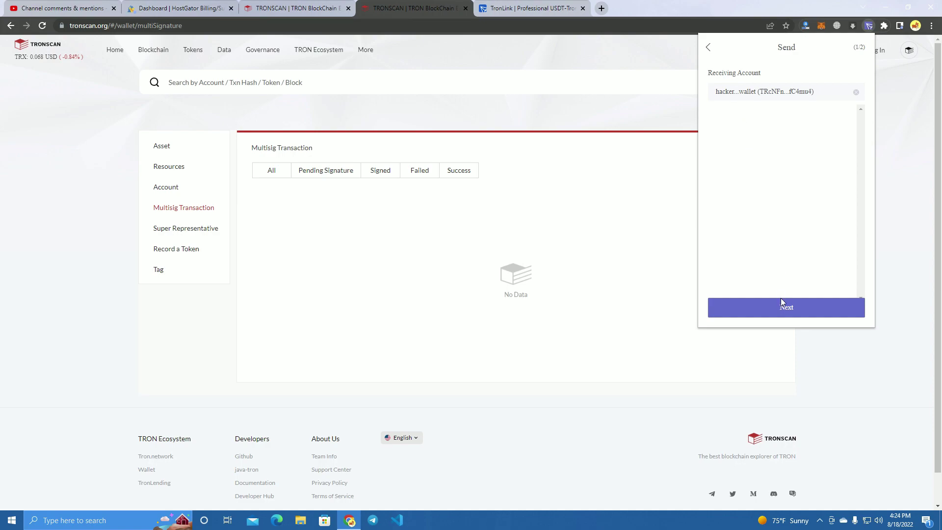
{"action": "left_click", "coordinate": [783, 306]}
{"action": "left_click", "coordinate": [840, 146]}
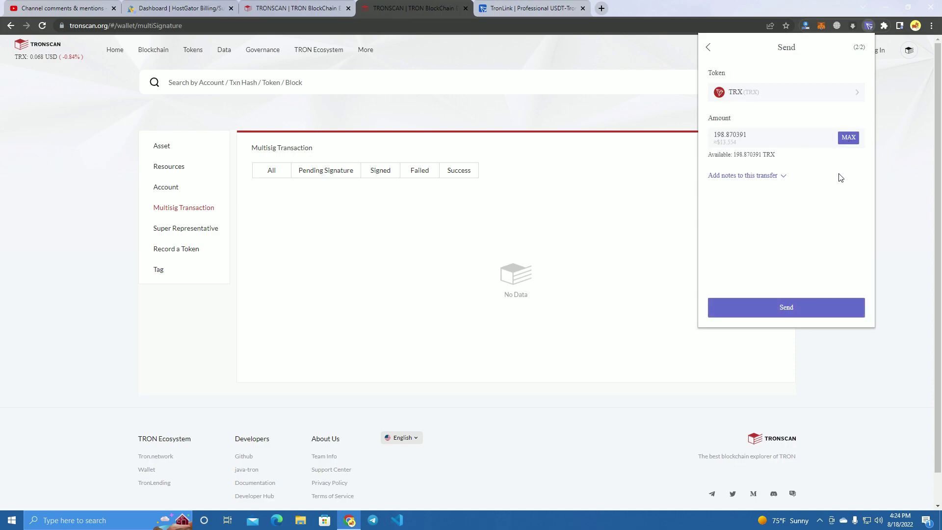
{"action": "left_click", "coordinate": [818, 308]}
{"action": "left_click", "coordinate": [836, 320]}
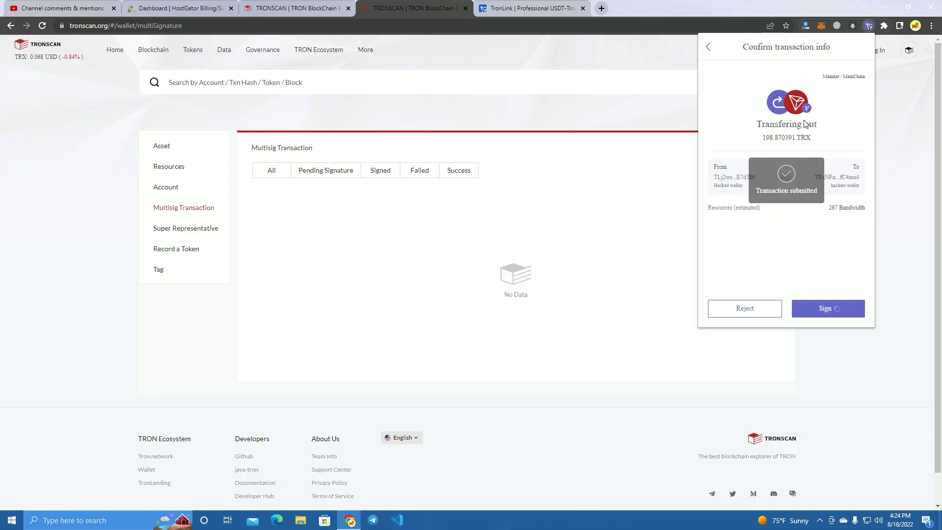
Check the TRX history for the new −198.870391 TRX transfer, still listed as confirming.
{"action": "left_click", "coordinate": [803, 285]}
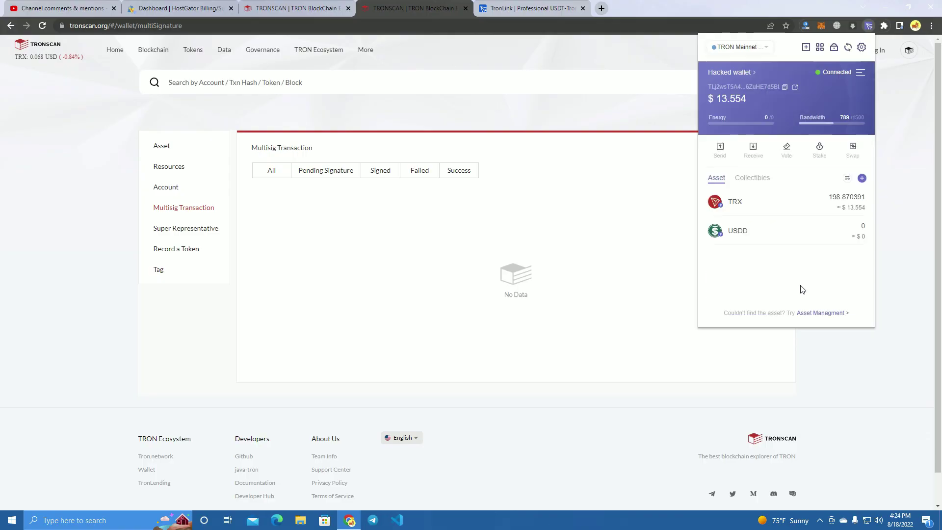
{"action": "left_click", "coordinate": [827, 204]}
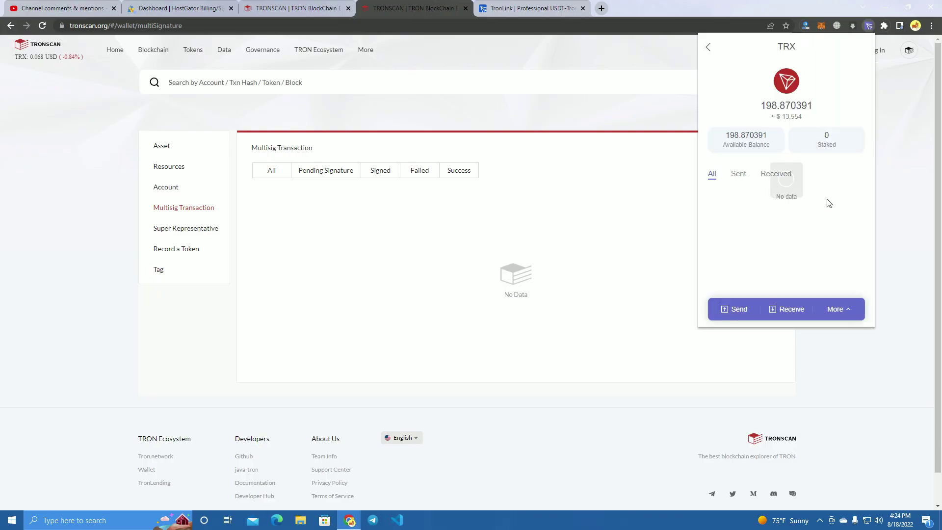
{"action": "scroll", "coordinate": [760, 221], "scroll_direction": "down", "scroll_amount": 3}
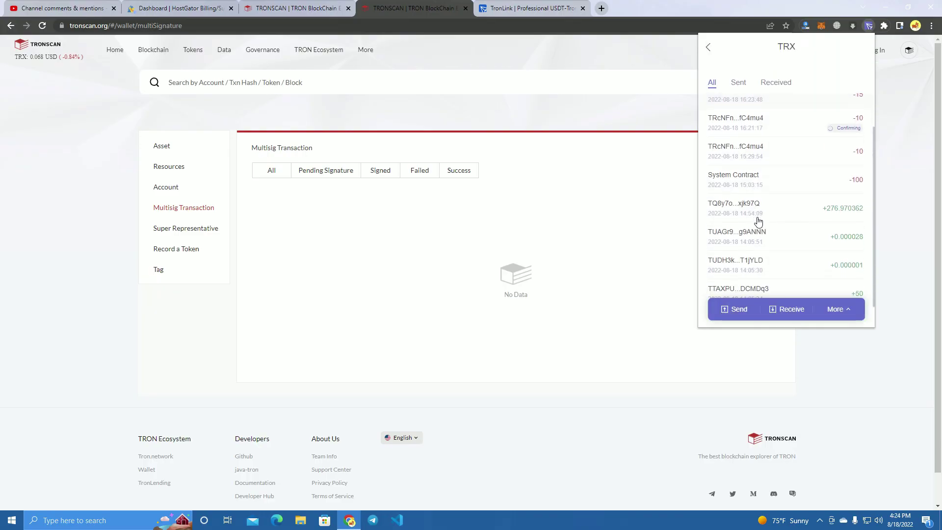
{"action": "scroll", "coordinate": [759, 216], "scroll_direction": "up", "scroll_amount": 3}
{"action": "scroll", "coordinate": [843, 194], "scroll_direction": "down", "scroll_amount": 2}
{"action": "scroll", "coordinate": [842, 199], "scroll_direction": "up", "scroll_amount": 2}
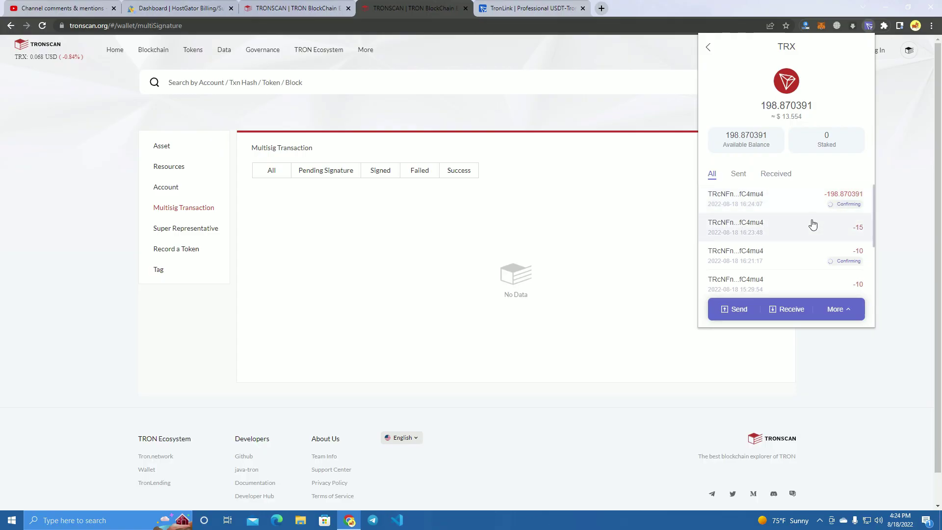
{"action": "left_click", "coordinate": [711, 48]}
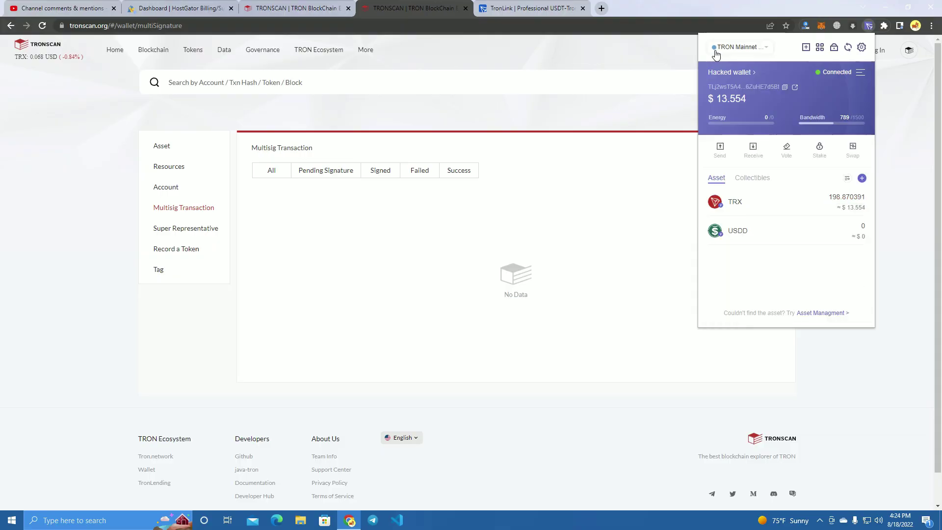
{"action": "left_click", "coordinate": [786, 208]}
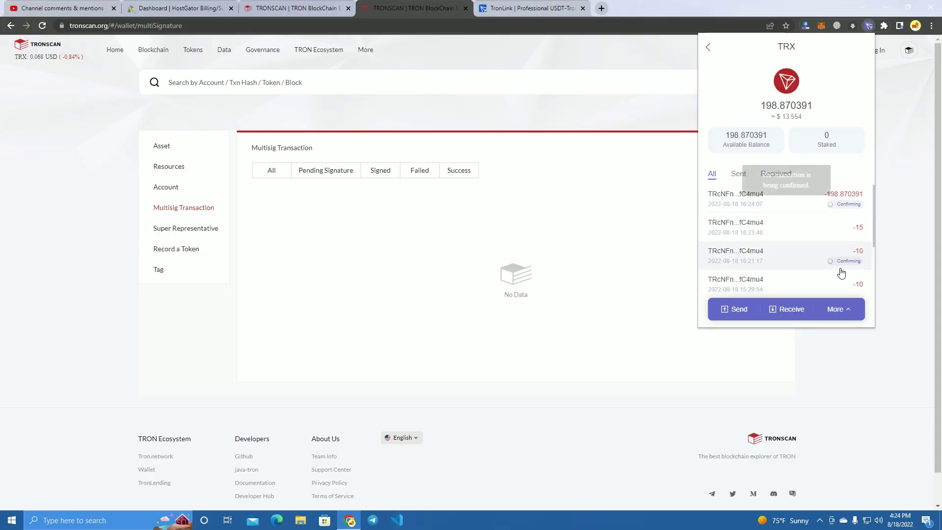
{"action": "left_click", "coordinate": [708, 48]}
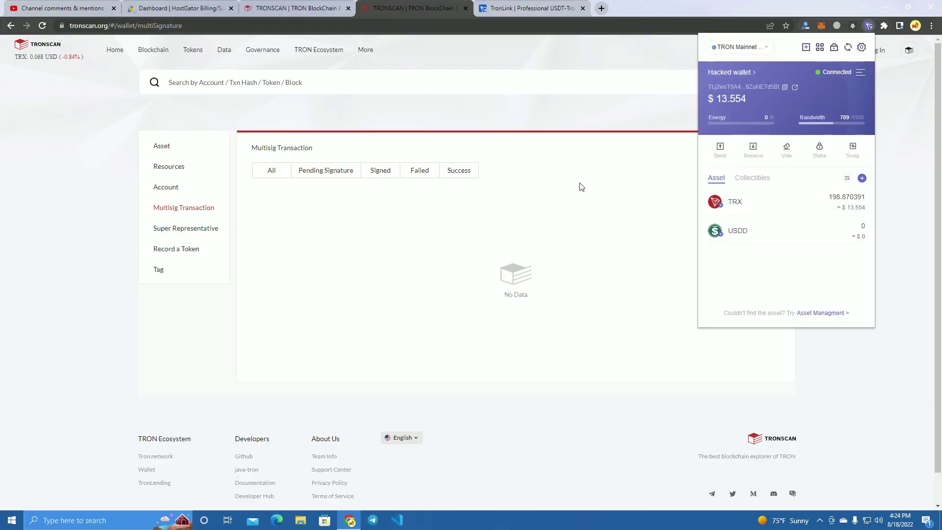
{"action": "left_click", "coordinate": [395, 157]}
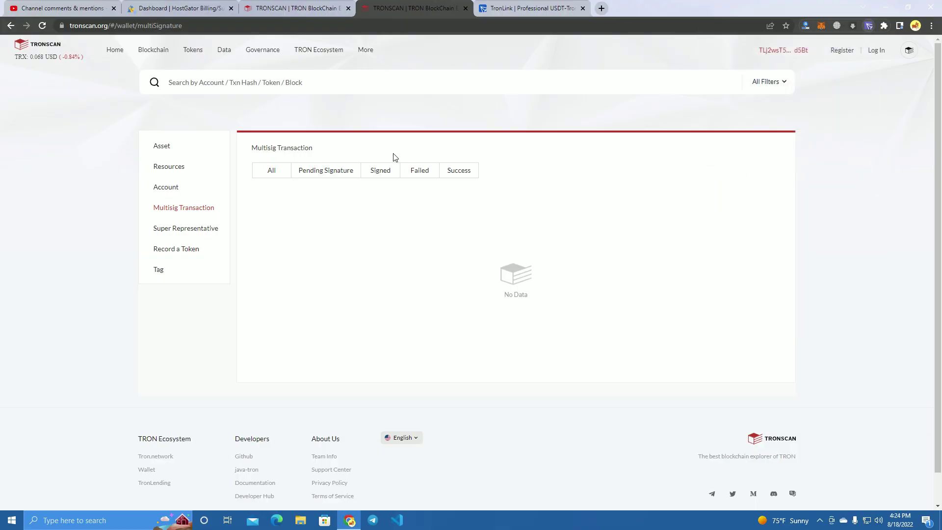
{"action": "left_click", "coordinate": [868, 26]}
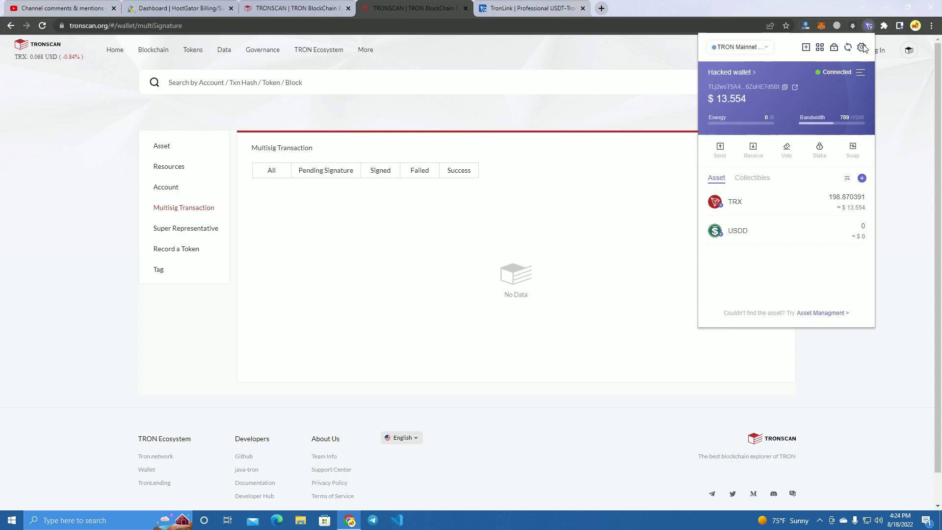
{"action": "left_click", "coordinate": [789, 199]}
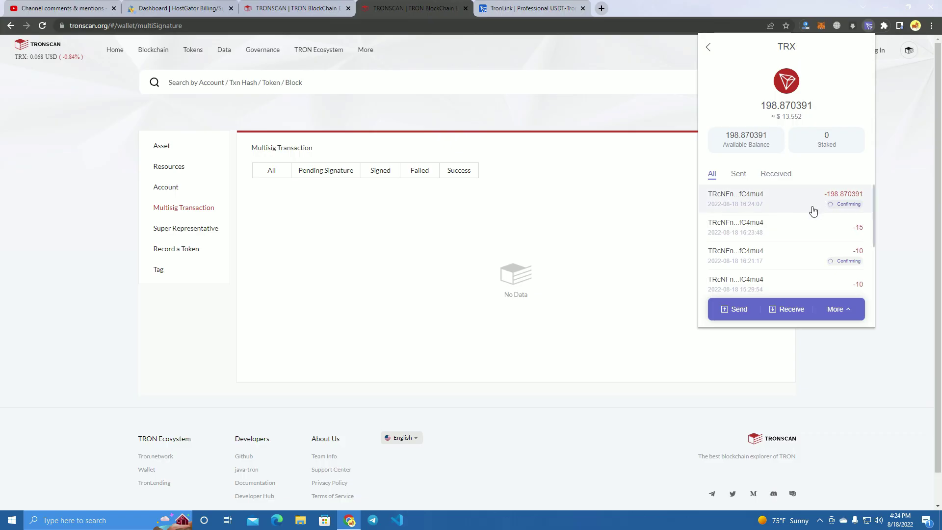
{"action": "left_click", "coordinate": [708, 48]}
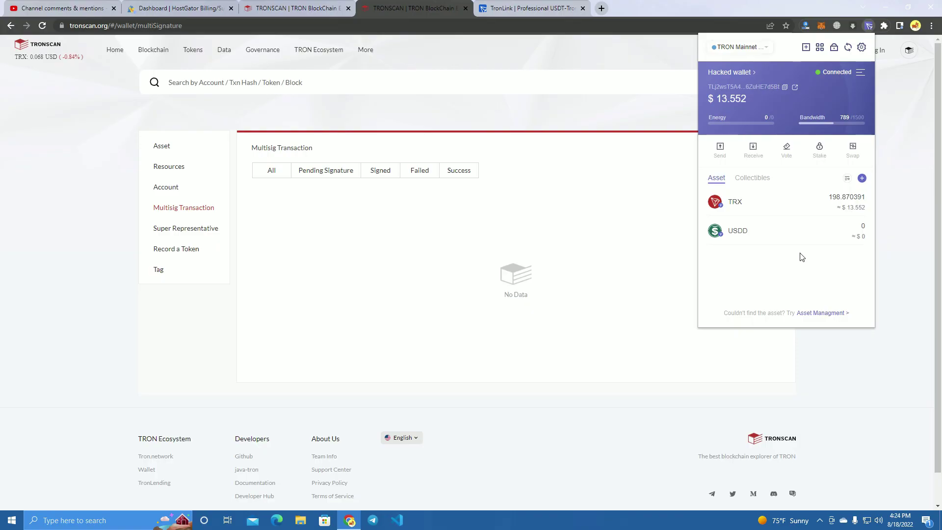
{"action": "left_click", "coordinate": [742, 73]}
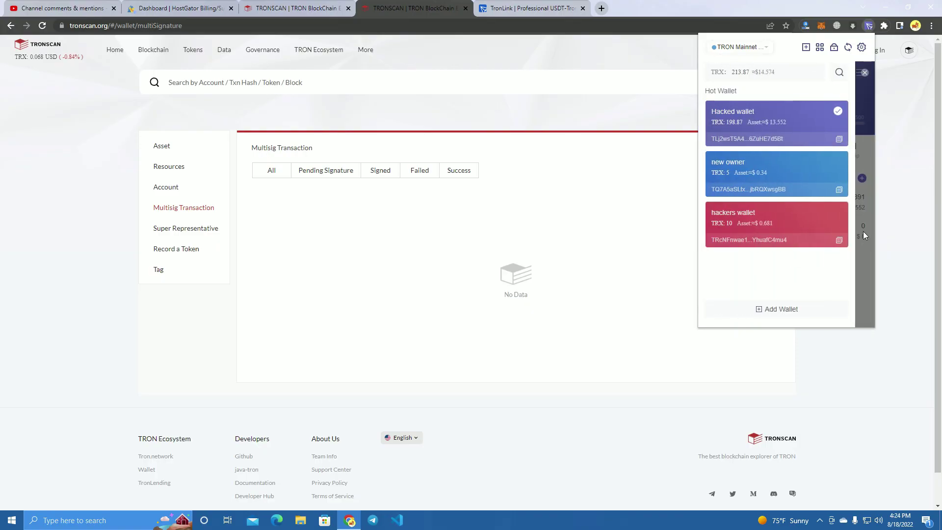
{"action": "left_click", "coordinate": [864, 72]}
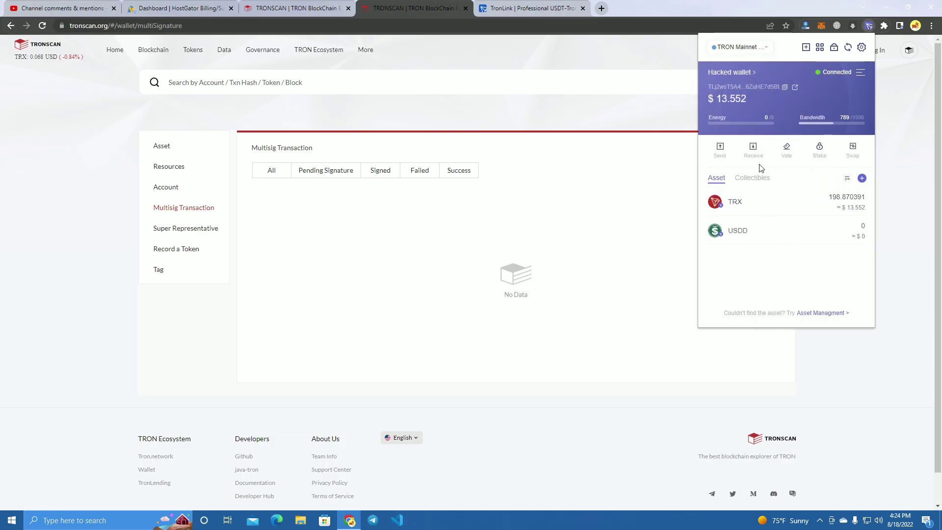